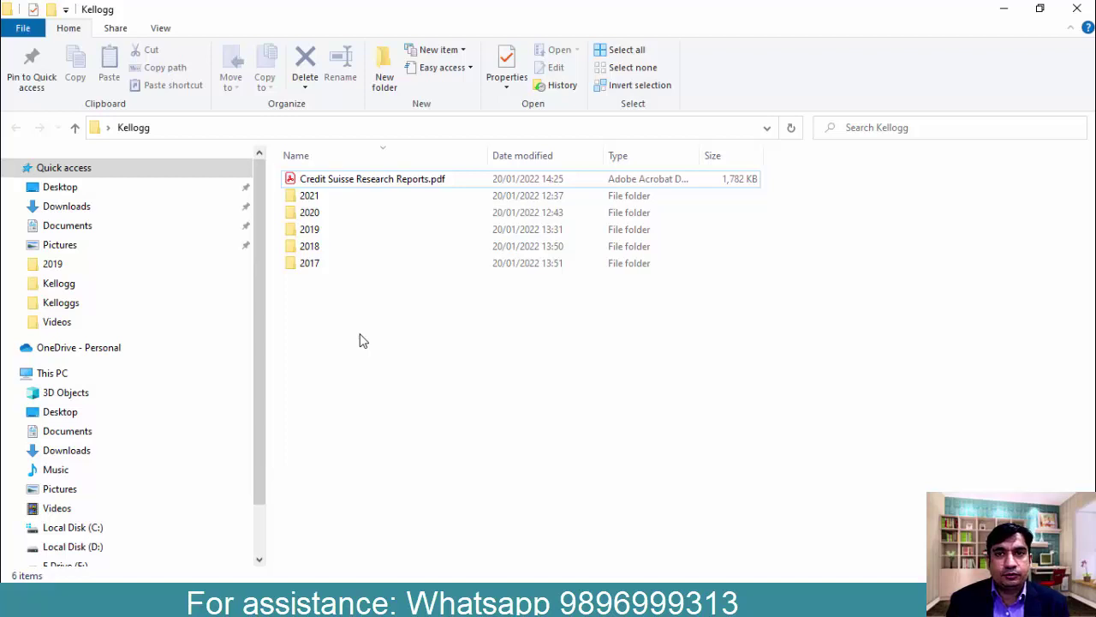
Step: Review the 2017 folder's filings, including the three 10Qs and the Dec 2017 10K
double_click(333, 269)
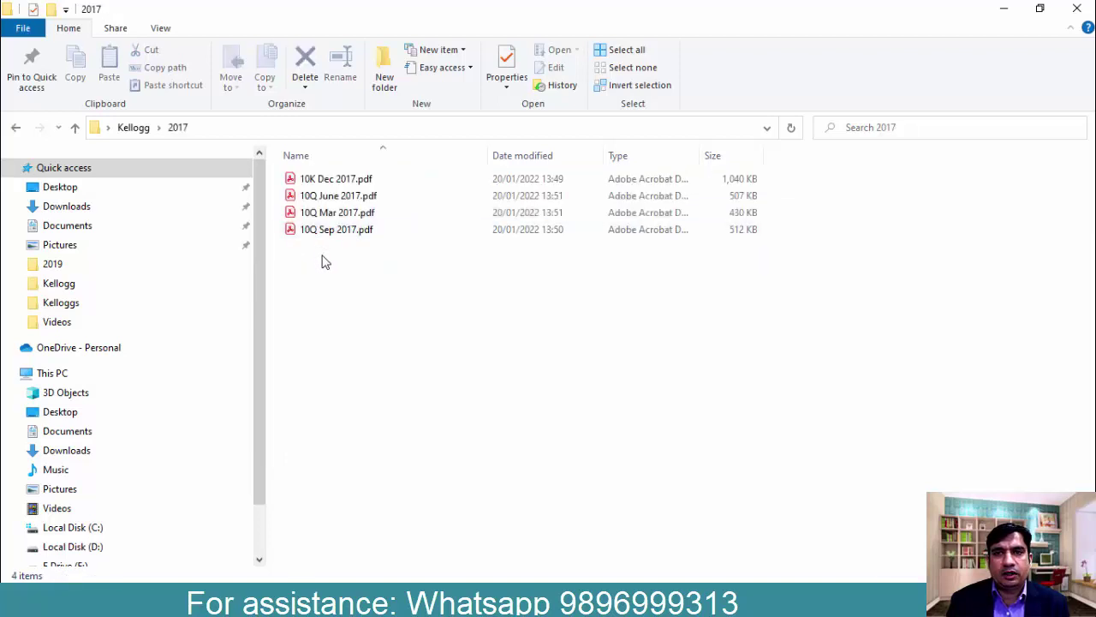
left_click_drag(342, 274, 315, 195)
left_click(314, 180)
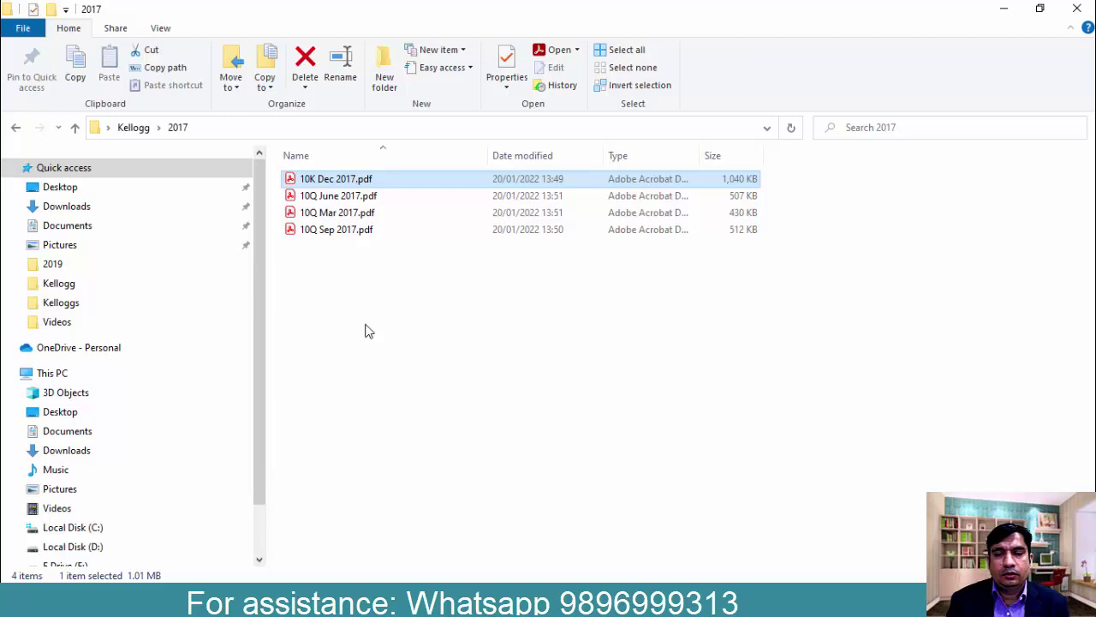
key("alt+Left")
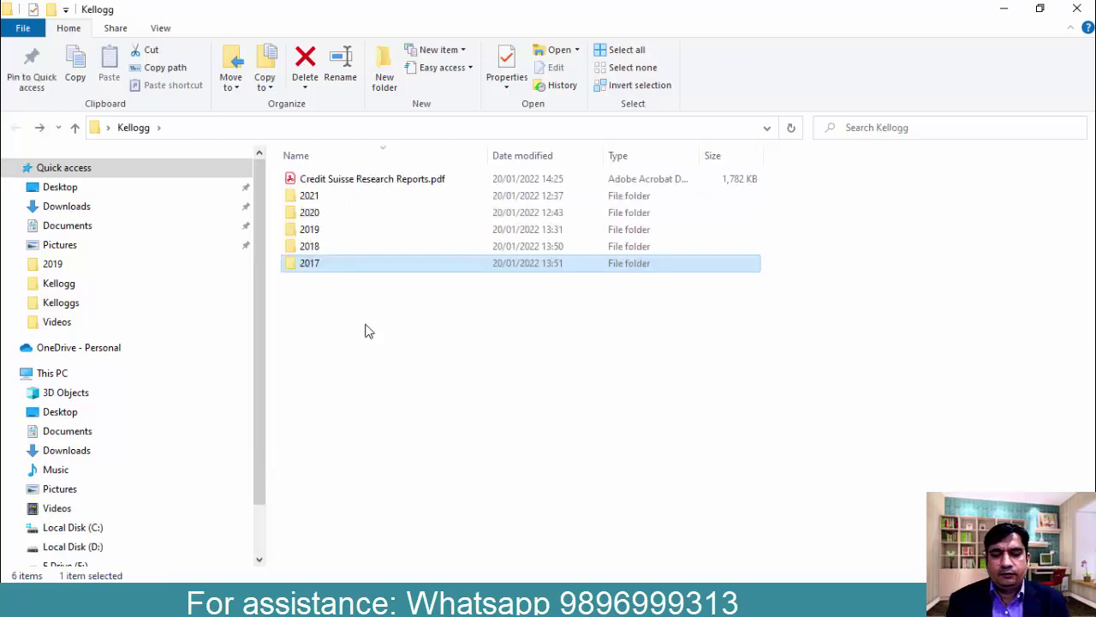
Step: Review the 2018 folder's 10Q filings and the Dec 2018 10K
key("Up")
key("Return")
key("Down")
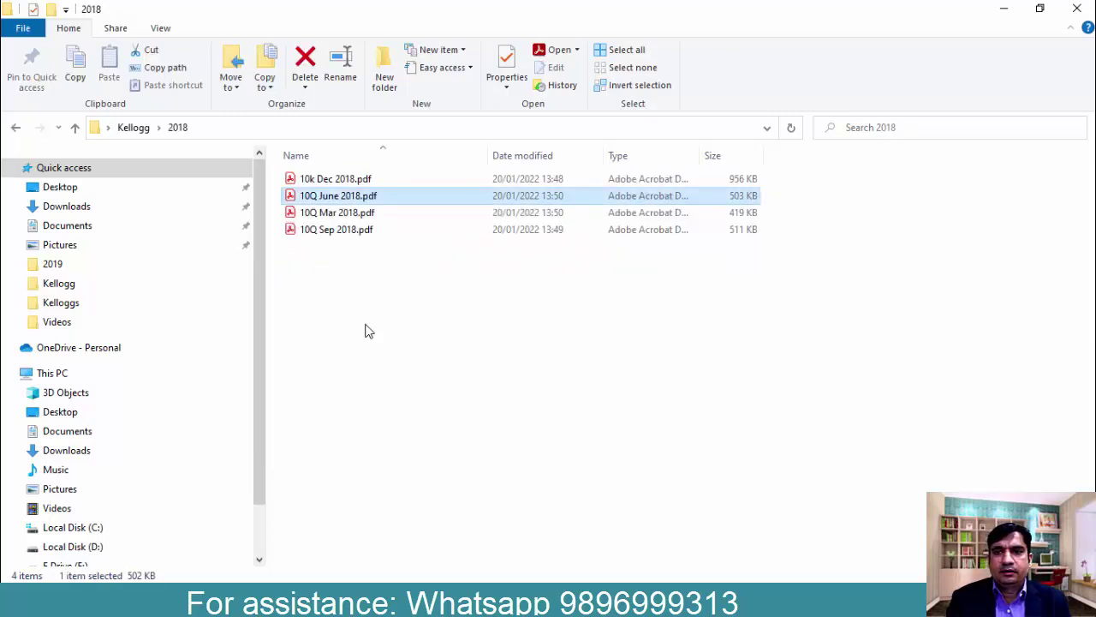
key("Down")
key("shift+Up")
key("shift+Up")
key("shift+Up")
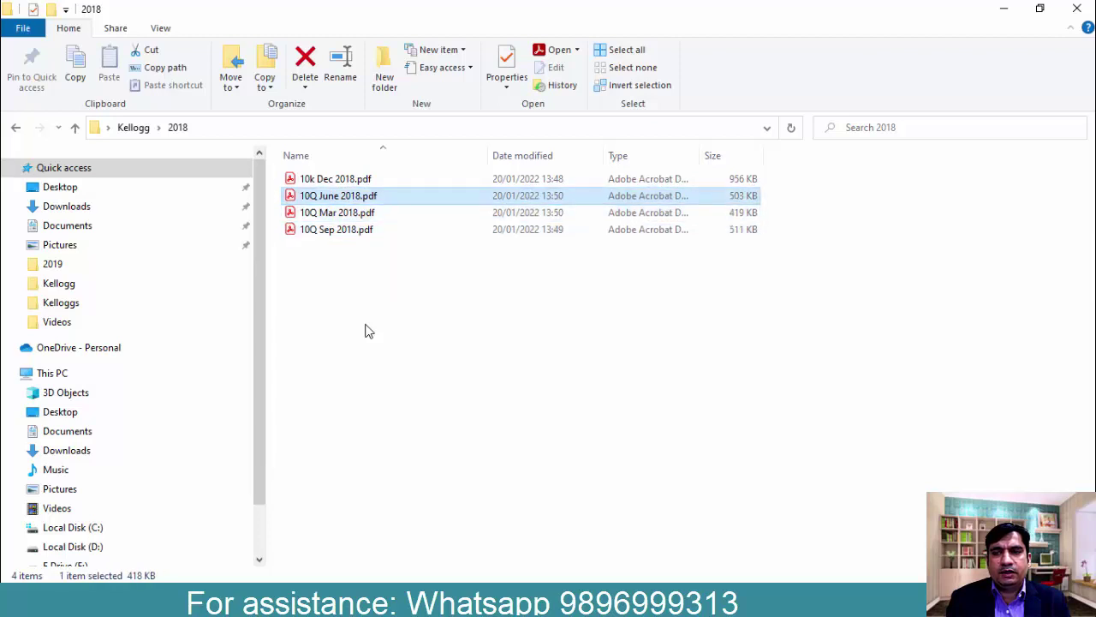
key("Up")
key("BackSpace")
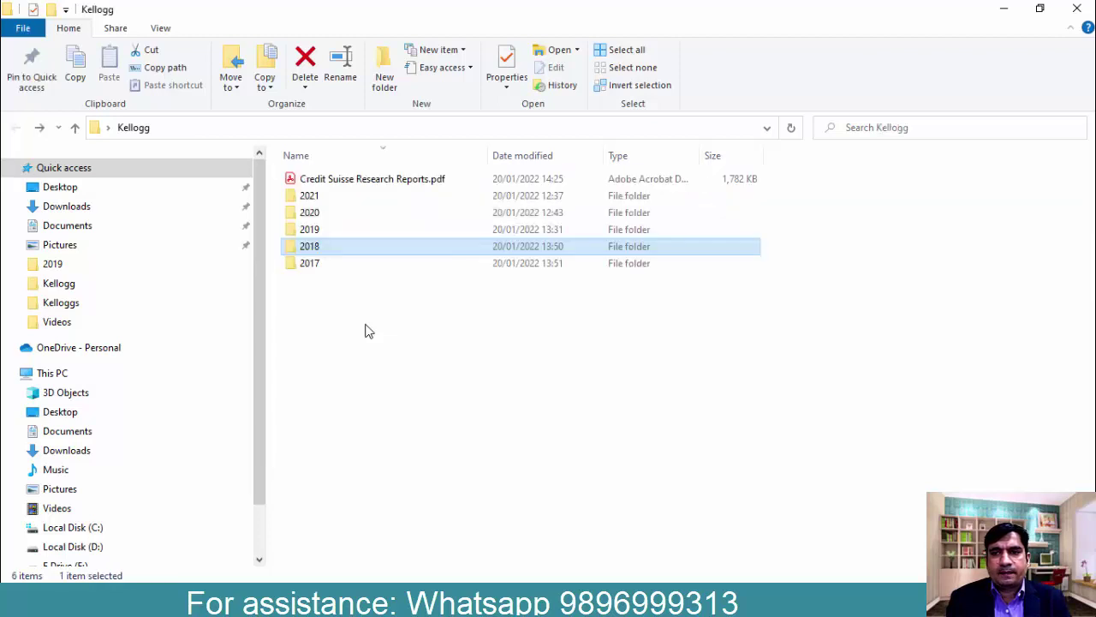
Step: Look through the 2019 and 2020 folders' filings
key("Up")
key("Return")
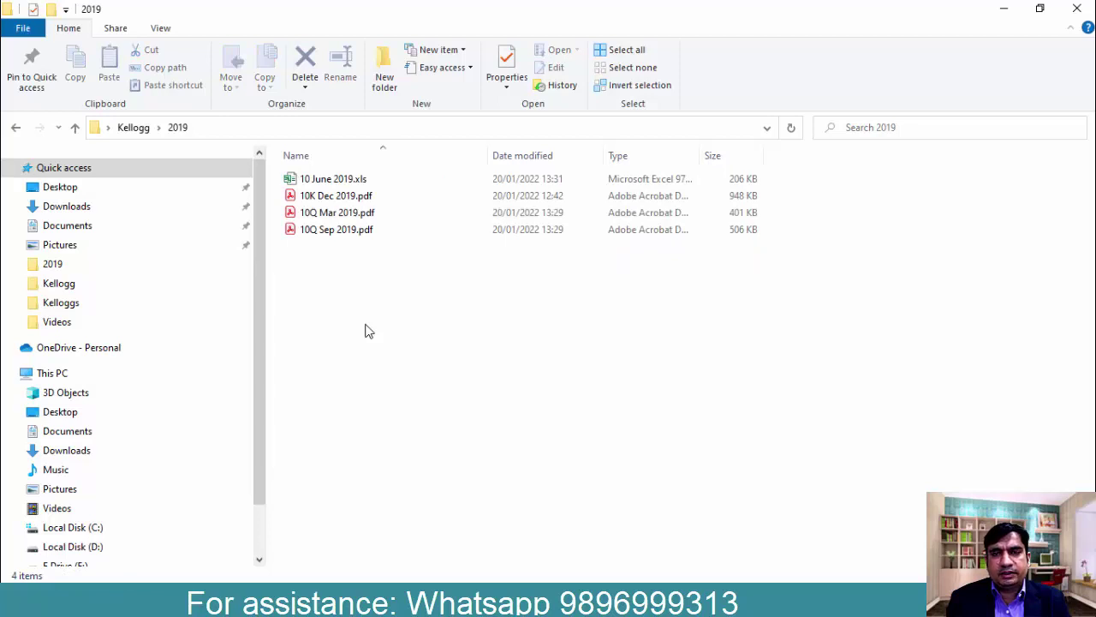
key("BackSpace")
key("Up")
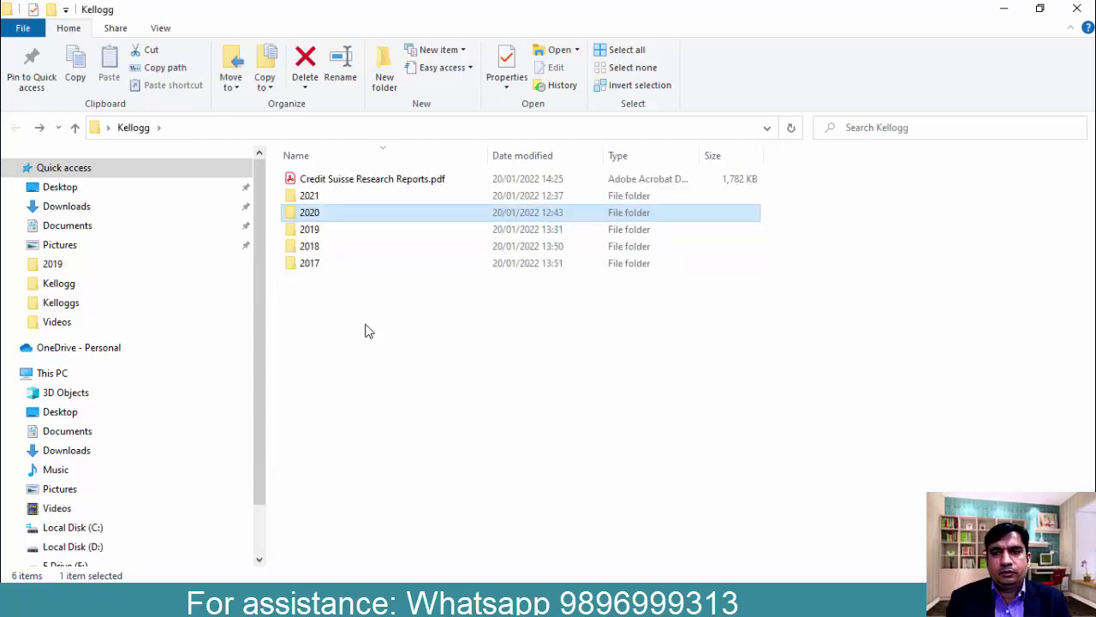
key("Return")
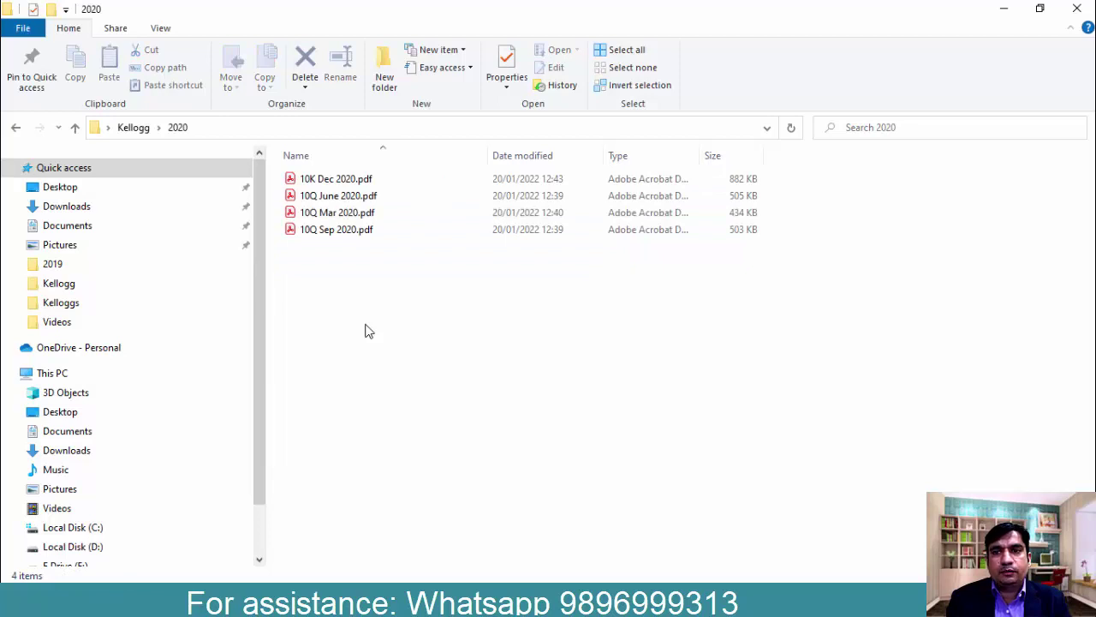
key("BackSpace")
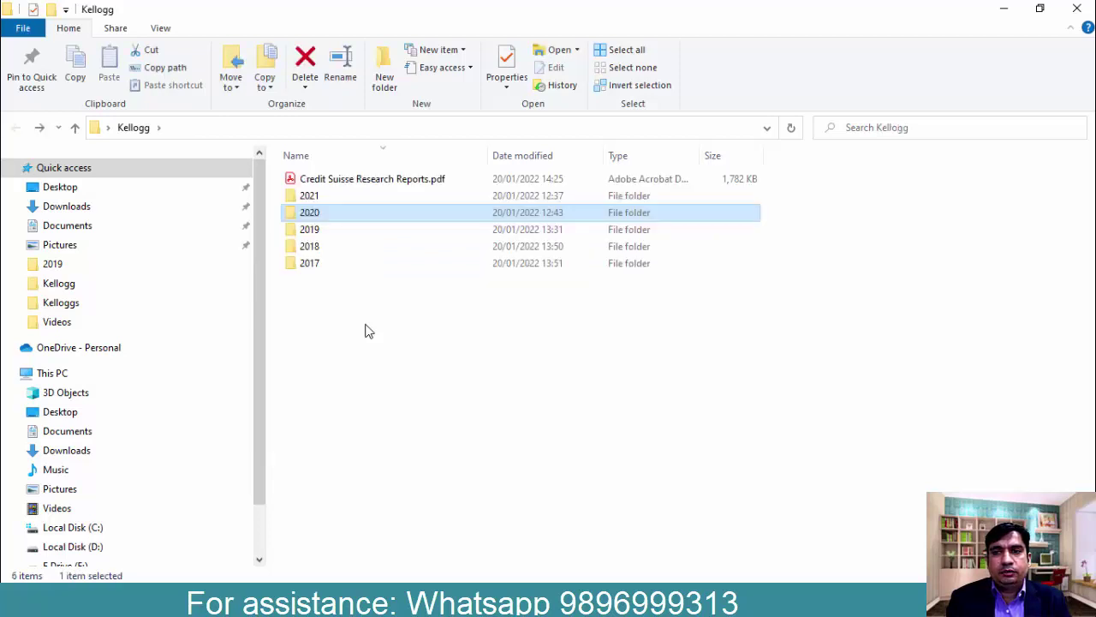
Step: Review the three 2021 quarterly filings, then switch to the Excel workbook Book1
key("Up")
key("Return")
key("Down")
key("Down")
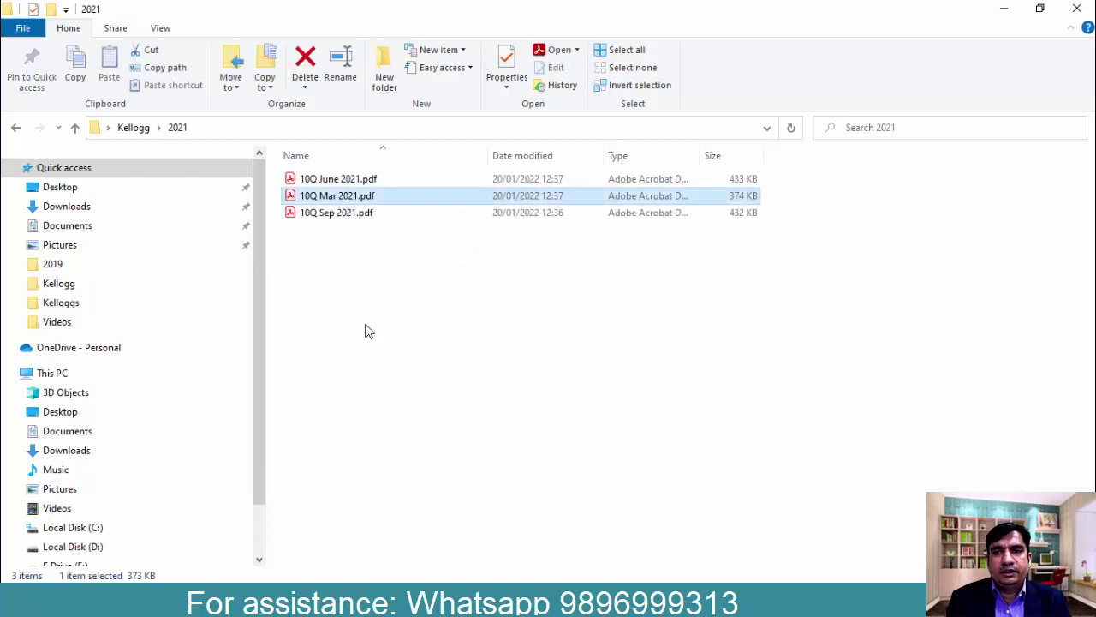
key("shift+Up")
key("shift+Up")
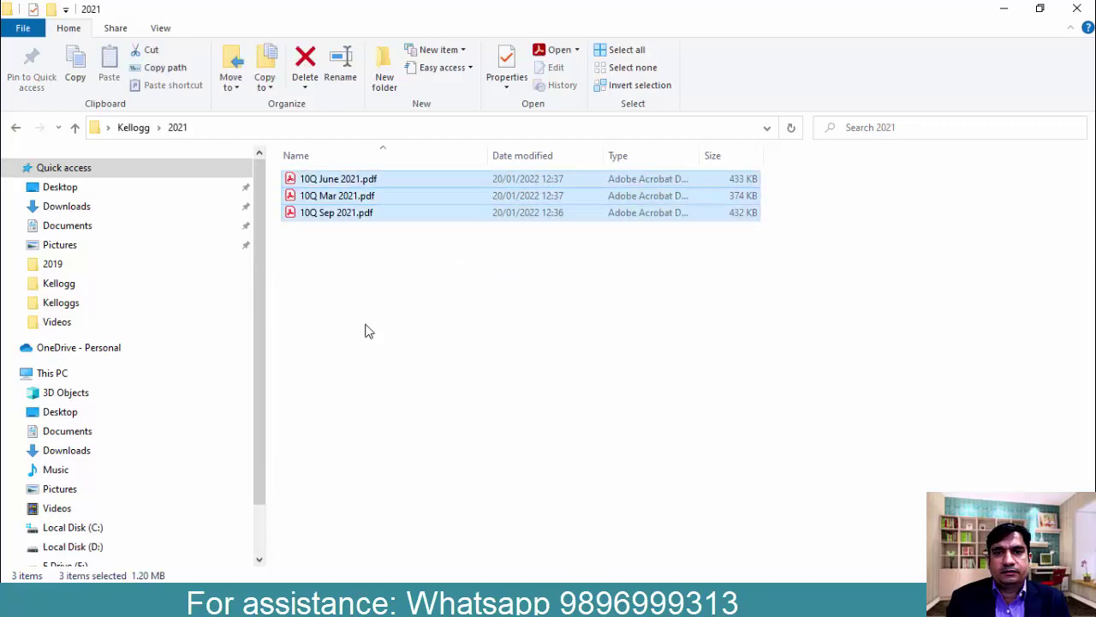
key("Down")
key("Down")
key("shift+Up")
key("shift+Up")
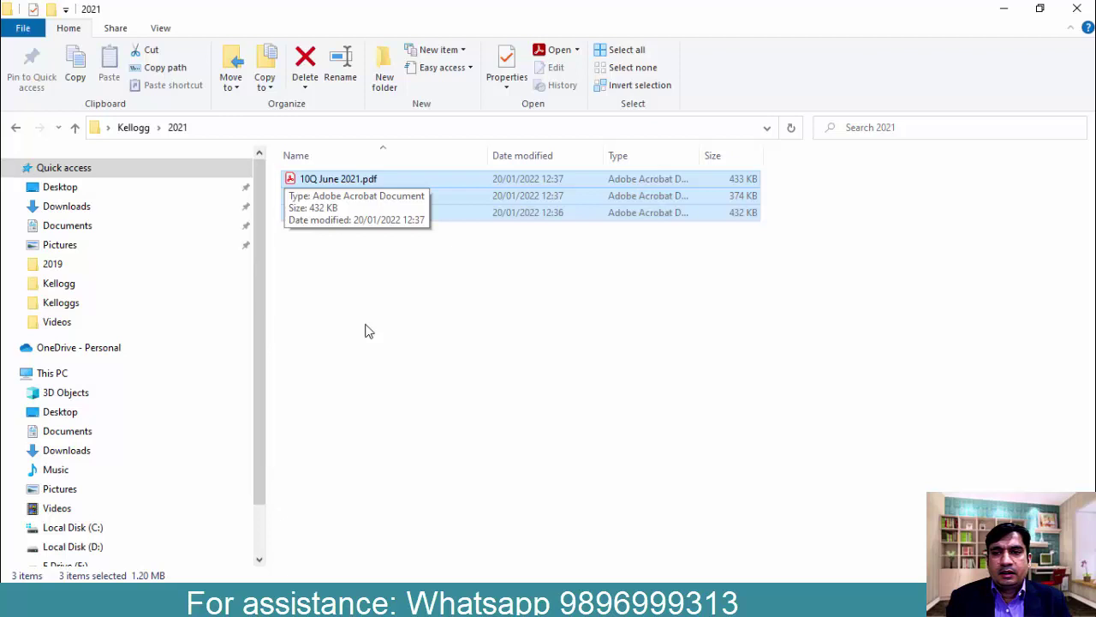
key("BackSpace")
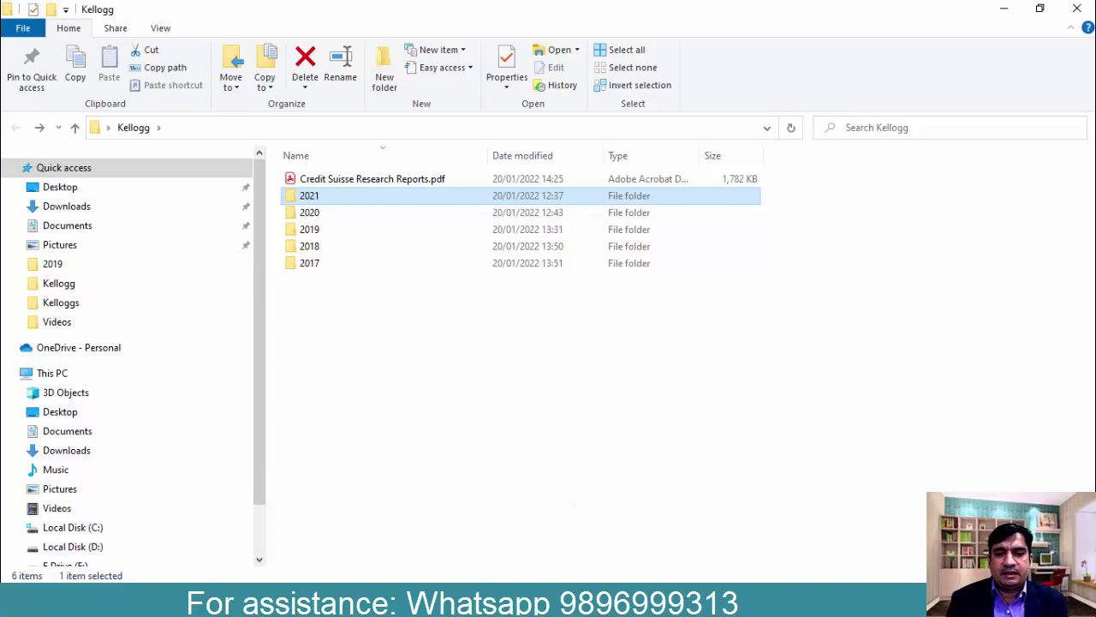
key("alt+Tab")
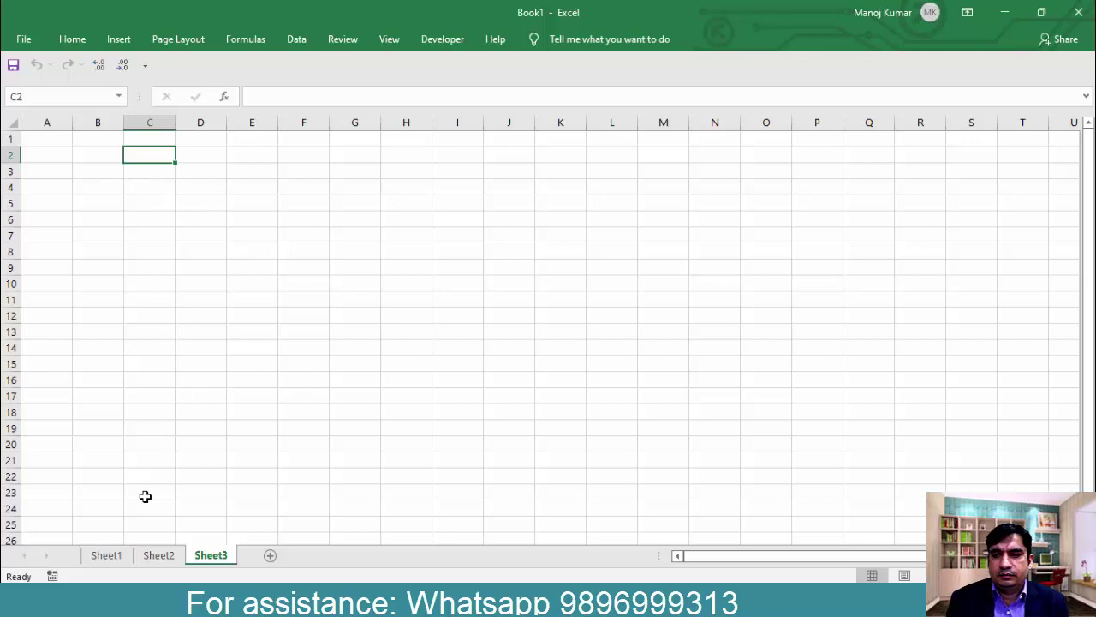
Step: Rename Sheet1 to QIS, then select cell C2
left_click(107, 556)
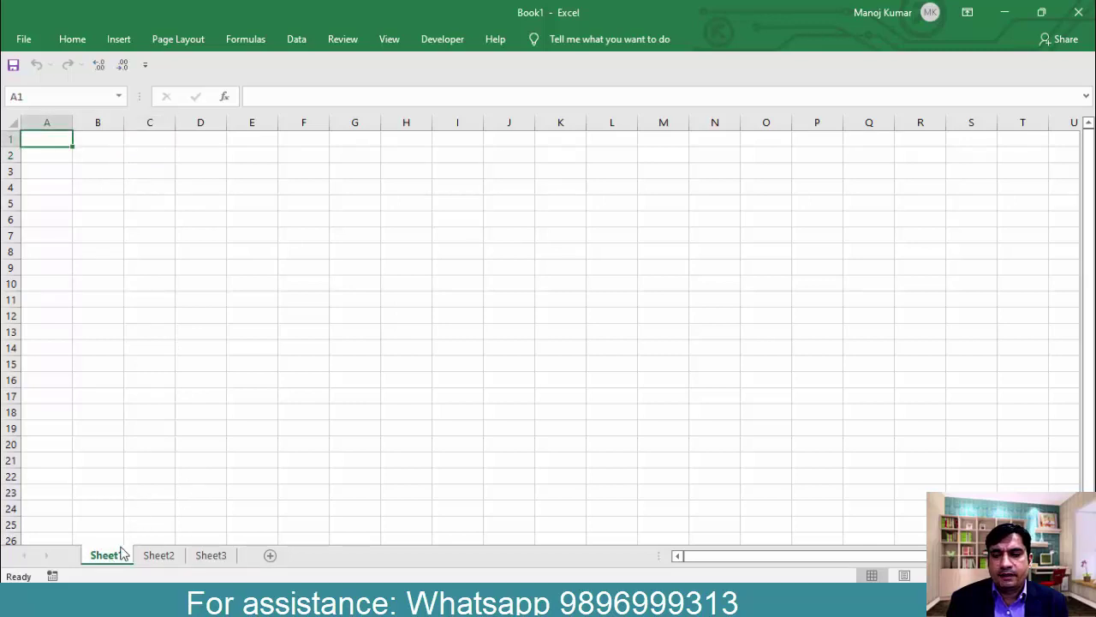
double_click(118, 554)
type("QIS")
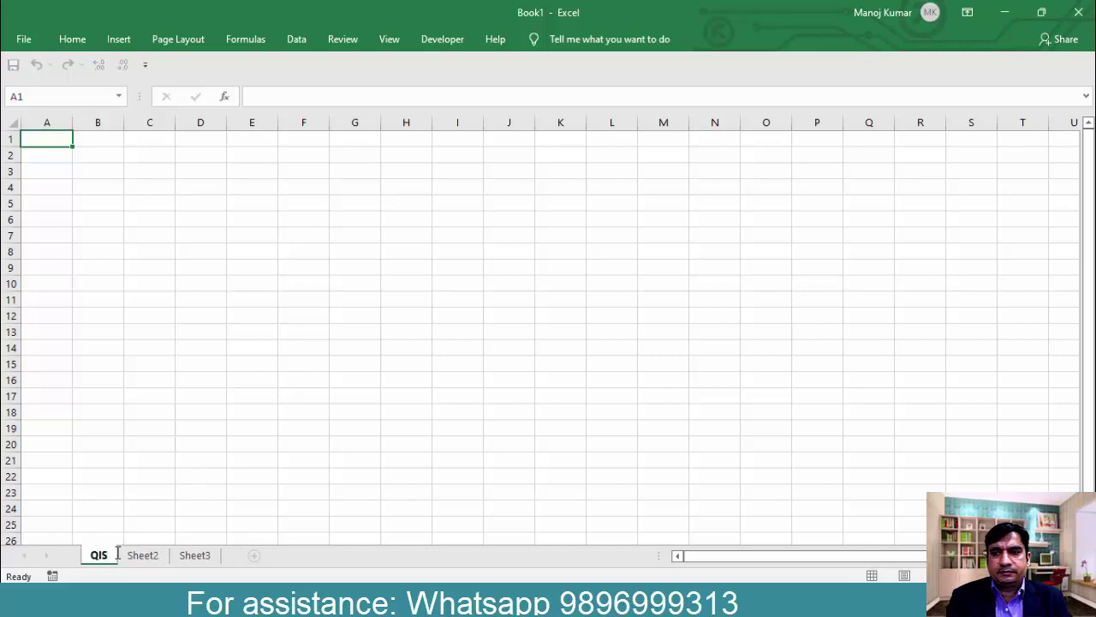
key("Return")
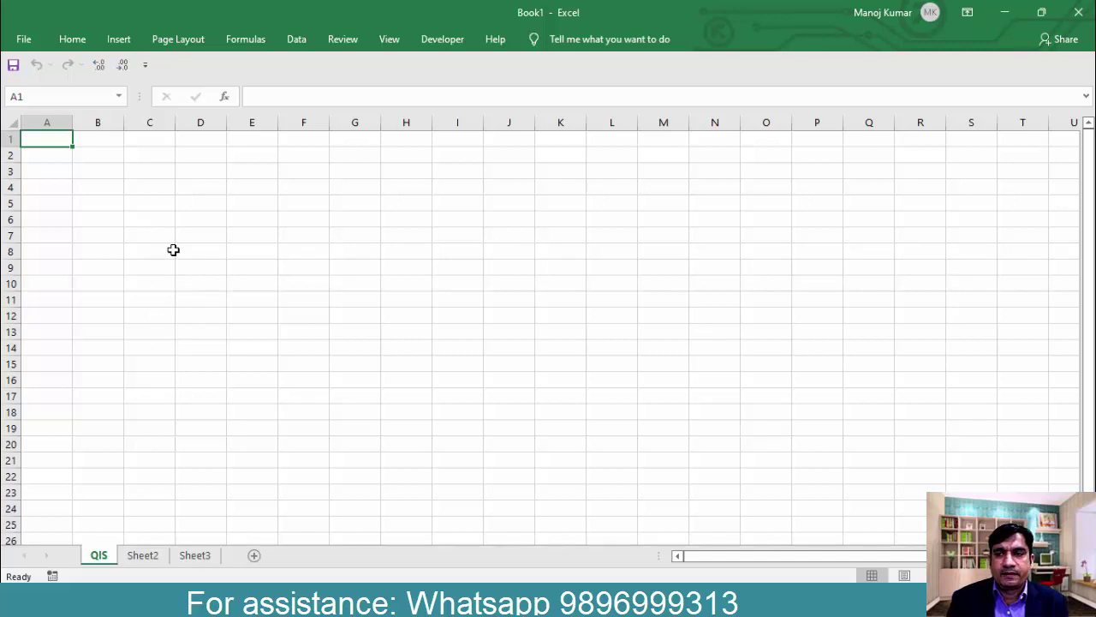
left_click(154, 154)
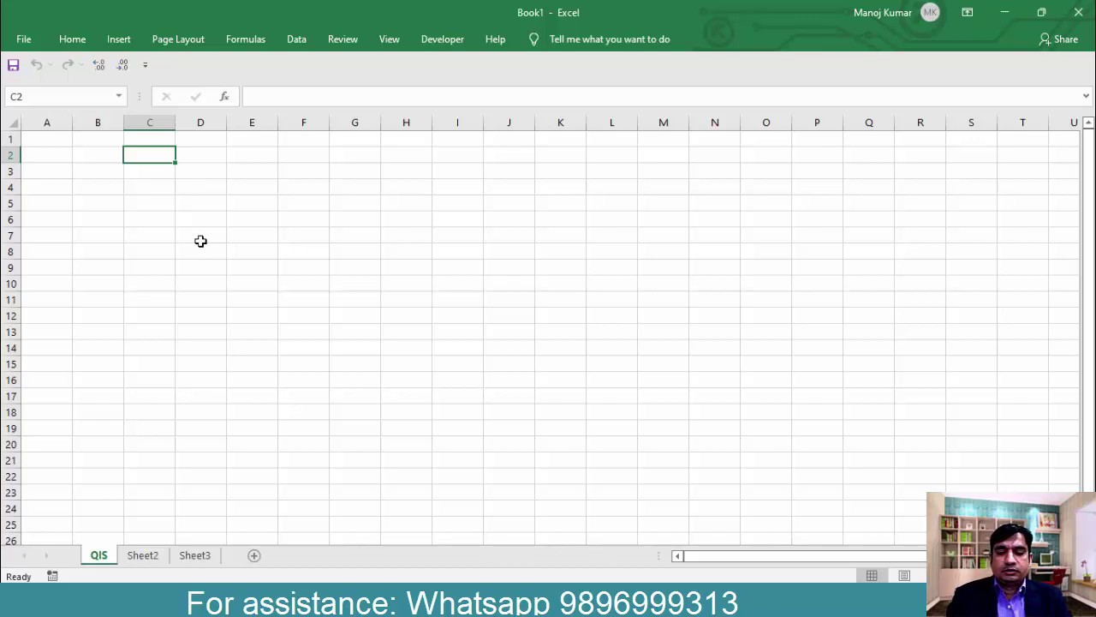
Step: Enter the date 31/03/2017 in C2 and widen column C to fit it
key("ctrl+semicolon")
key("Return")
key("Up")
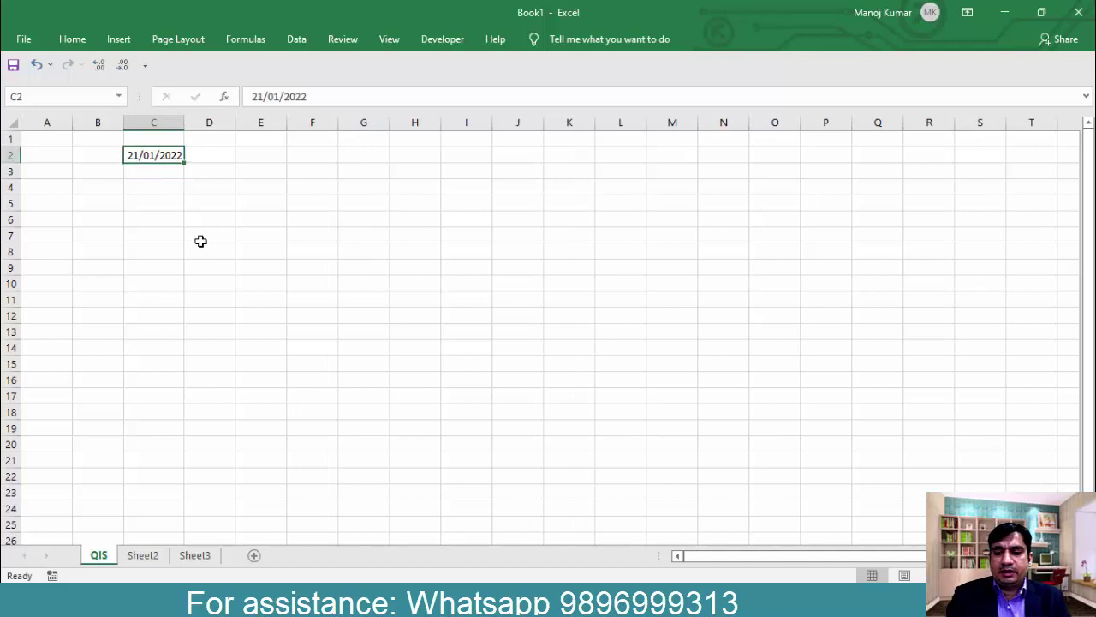
key("F2")
key("shift+Left")
key("shift+Left")
type("17")
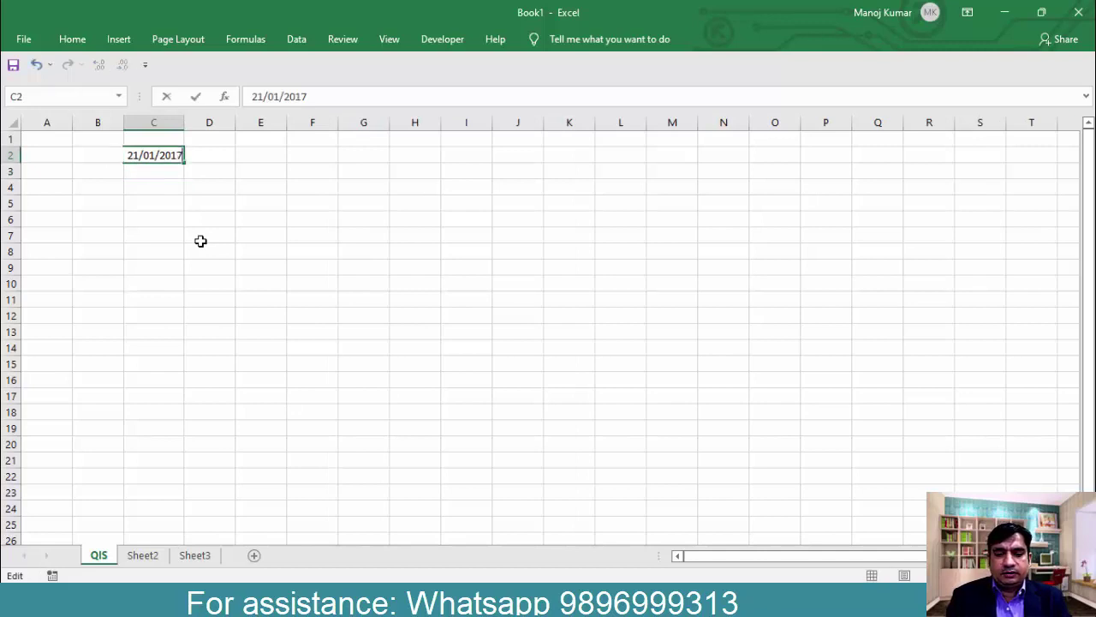
key("Left")
key("Left")
key("Left")
key("Left")
key("Left")
key("Left")
key("Left")
key("Left")
key("Left")
key("Left")
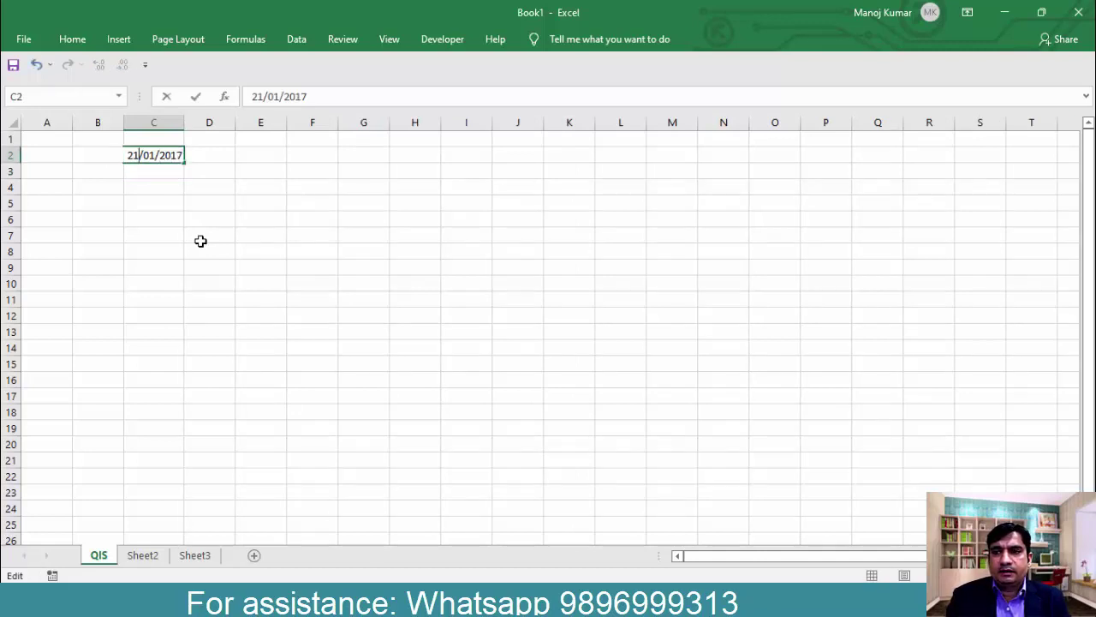
key("shift+Right")
key("shift+Right")
type("31")
key("Right")
key("Right")
key("Right")
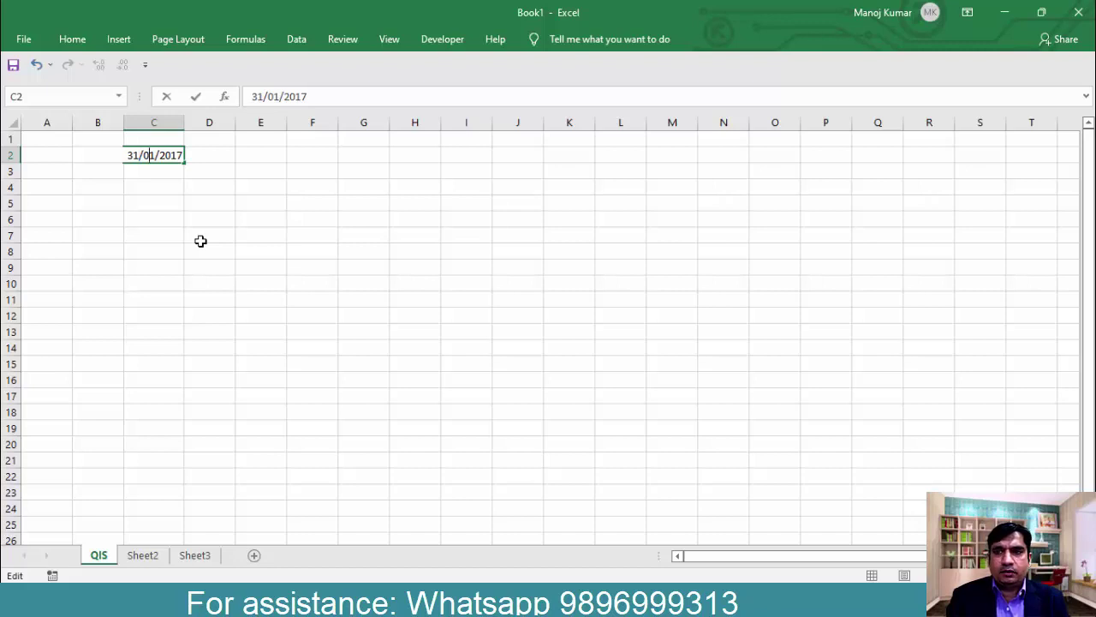
key("BackSpace")
type("3")
key("Return")
key("Up")
left_click_drag(183, 122, 197, 122)
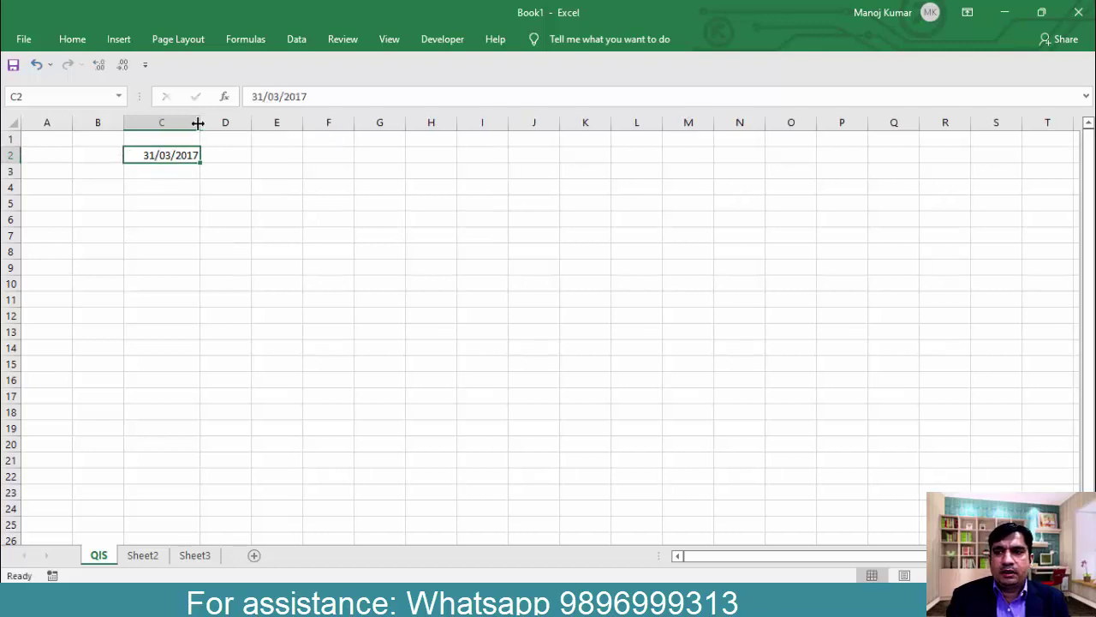
Step: Insert a cell so the date moves down to C3, ending in D3
key("ctrl+shift+plus")
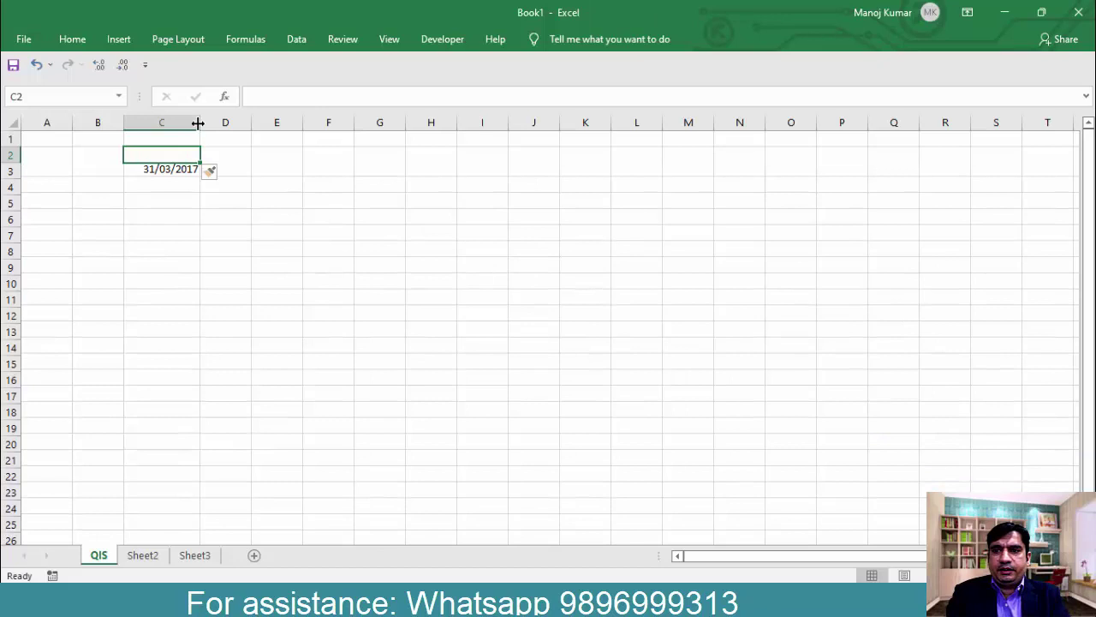
type("i")
key("alt+r")
key("Escape")
key("Escape")
key("Down")
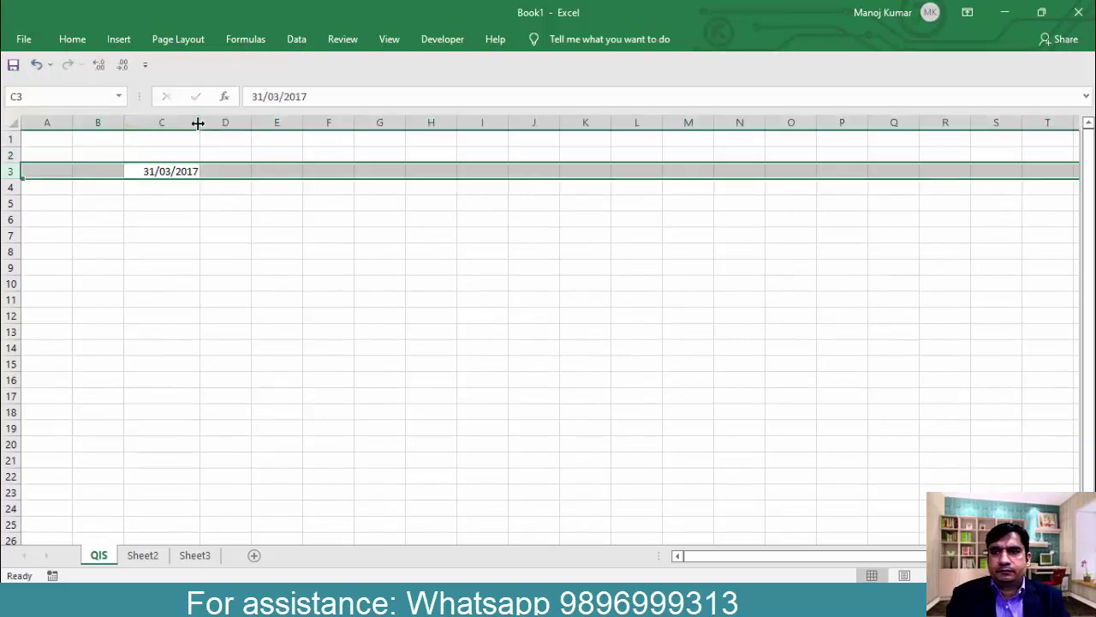
key("Right")
Step: Enter =EOMONTH(C3,3) in D3
type("=")
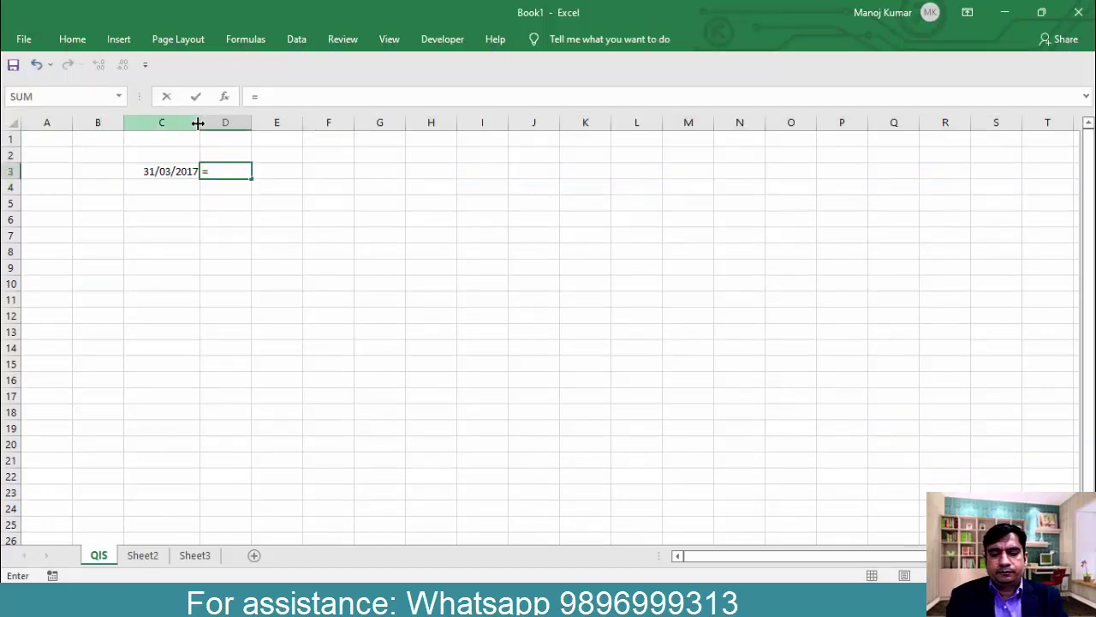
type("eo")
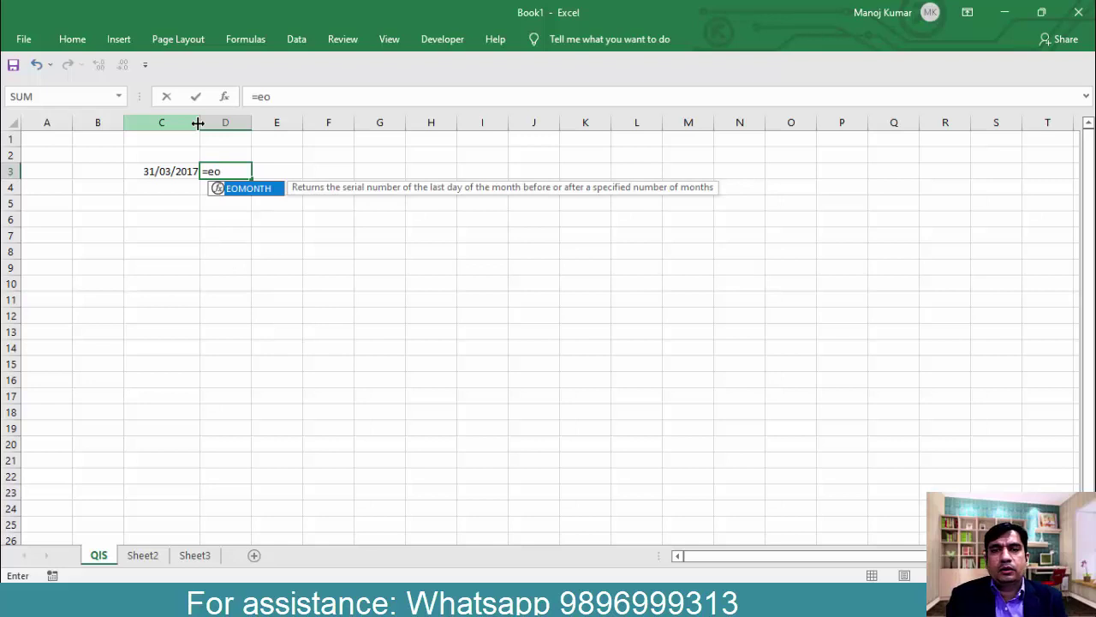
key("Tab")
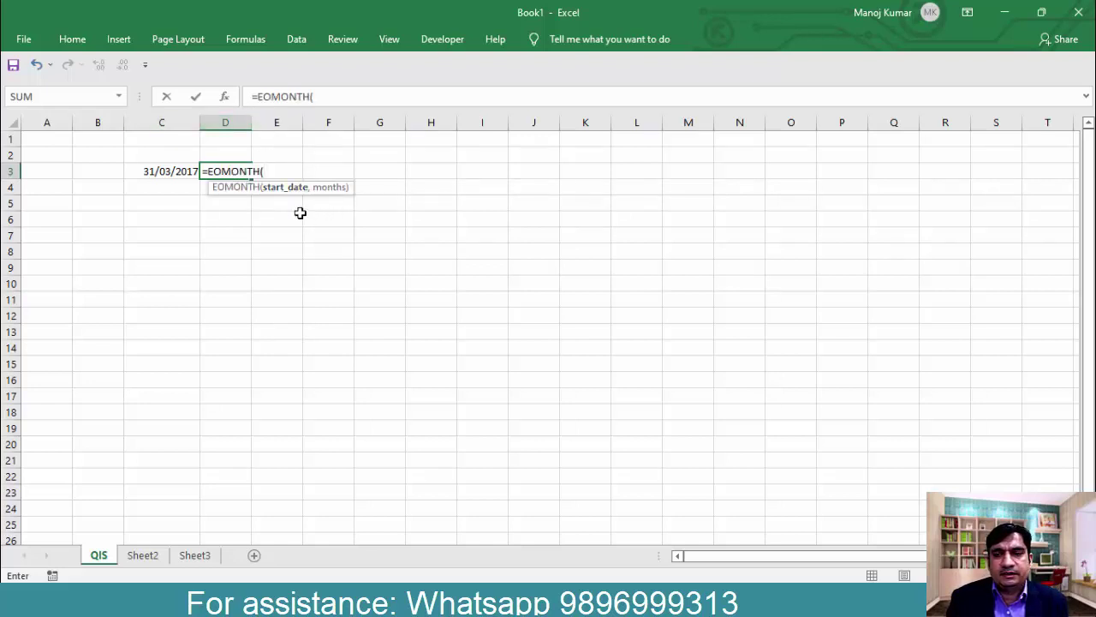
left_click(152, 173)
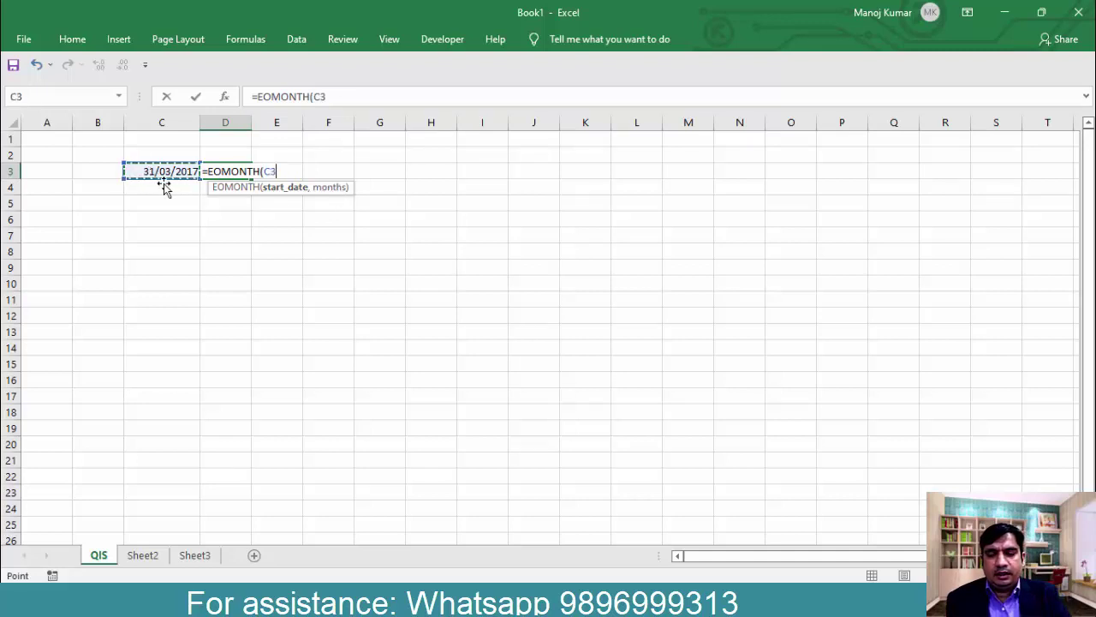
type(",3")
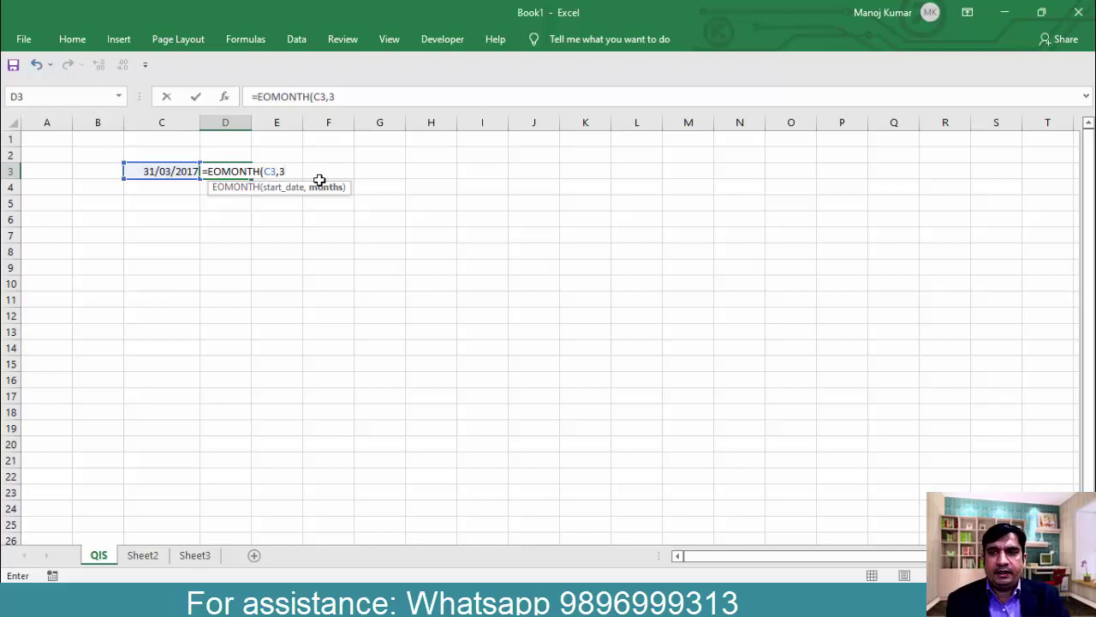
key("ctrl+Return")
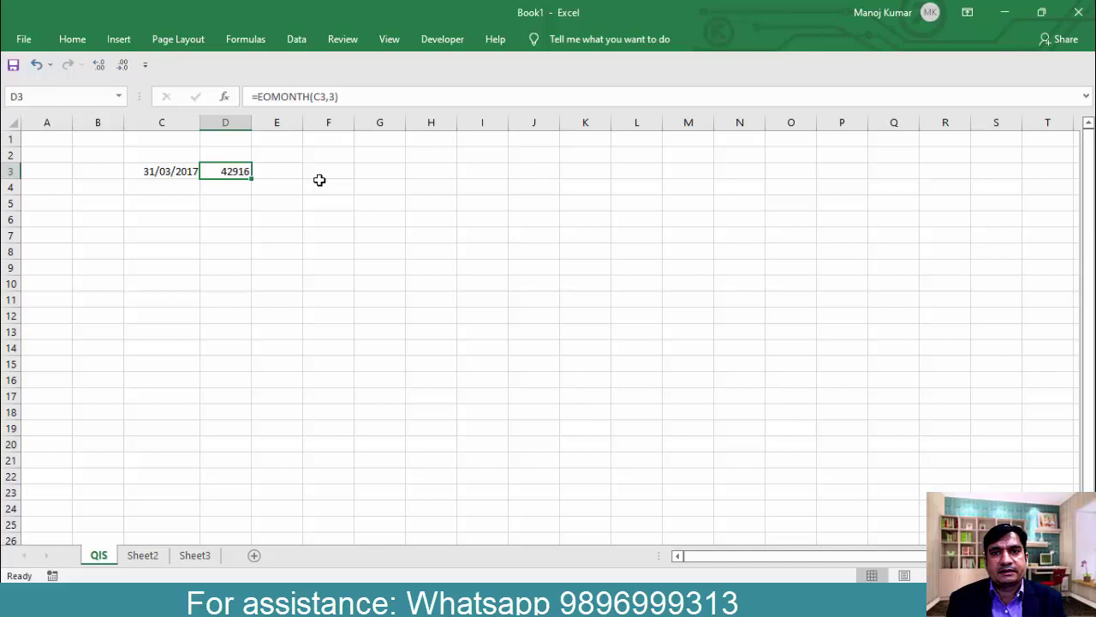
Step: Paste C3's formats onto D3 and autofit column D so it shows 30/06/2017
key("shift+Left")
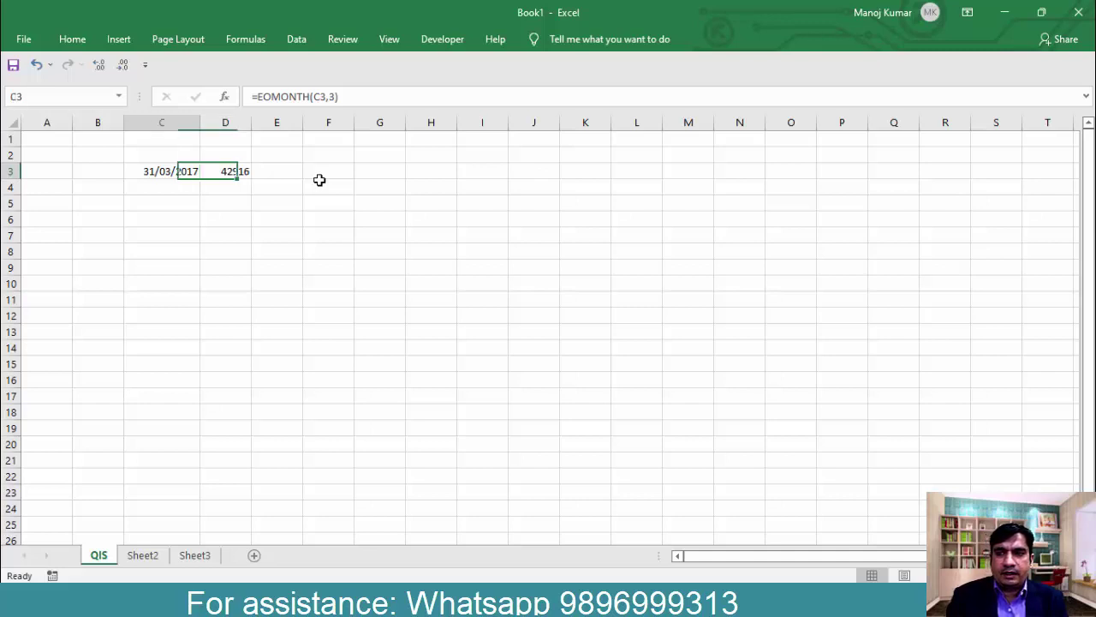
key("Left")
key("ctrl+c")
key("Right")
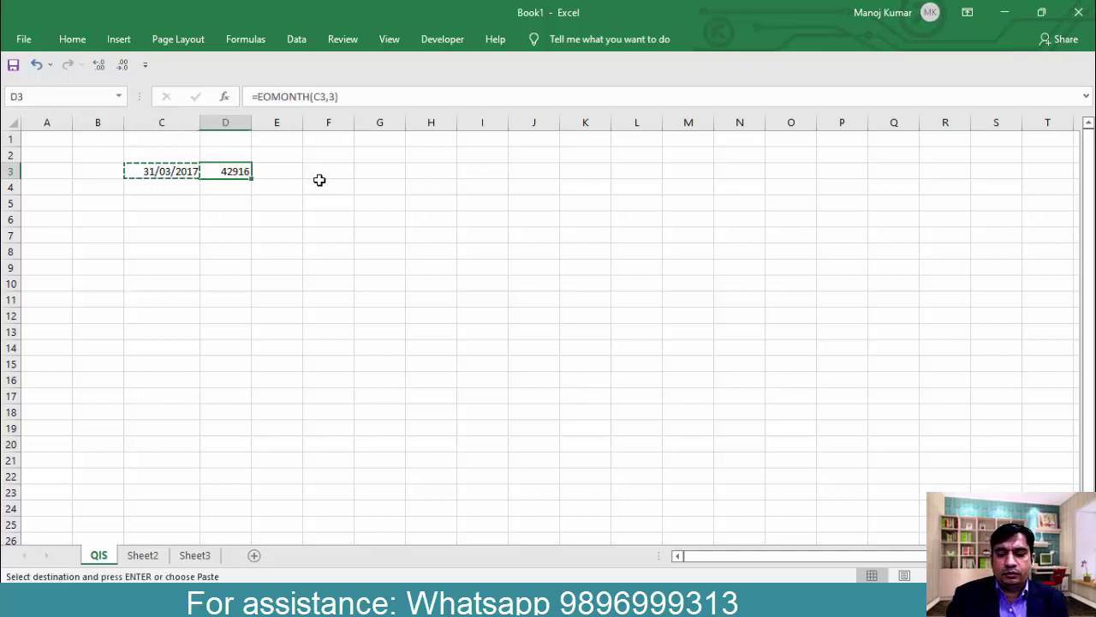
key("alt")
key("e")
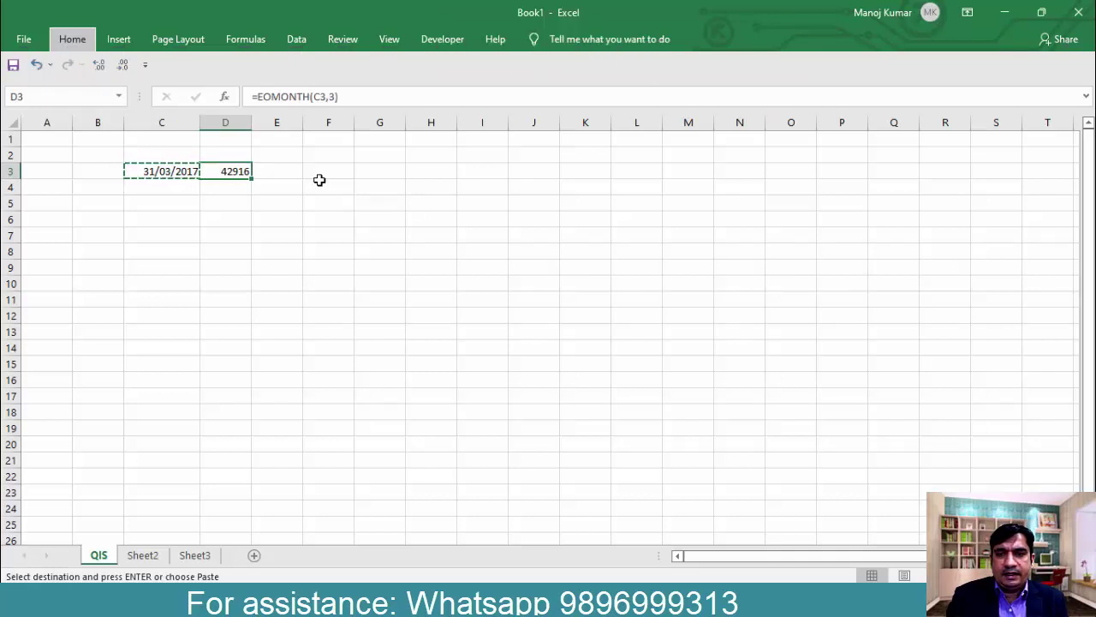
key("s")
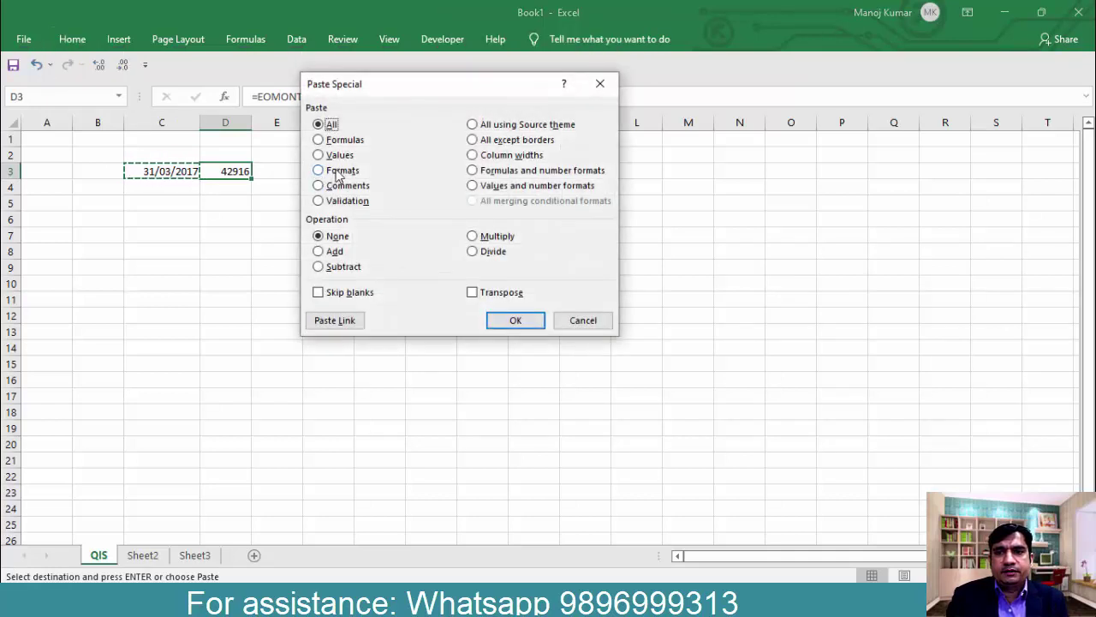
left_click(322, 171)
left_click(512, 321)
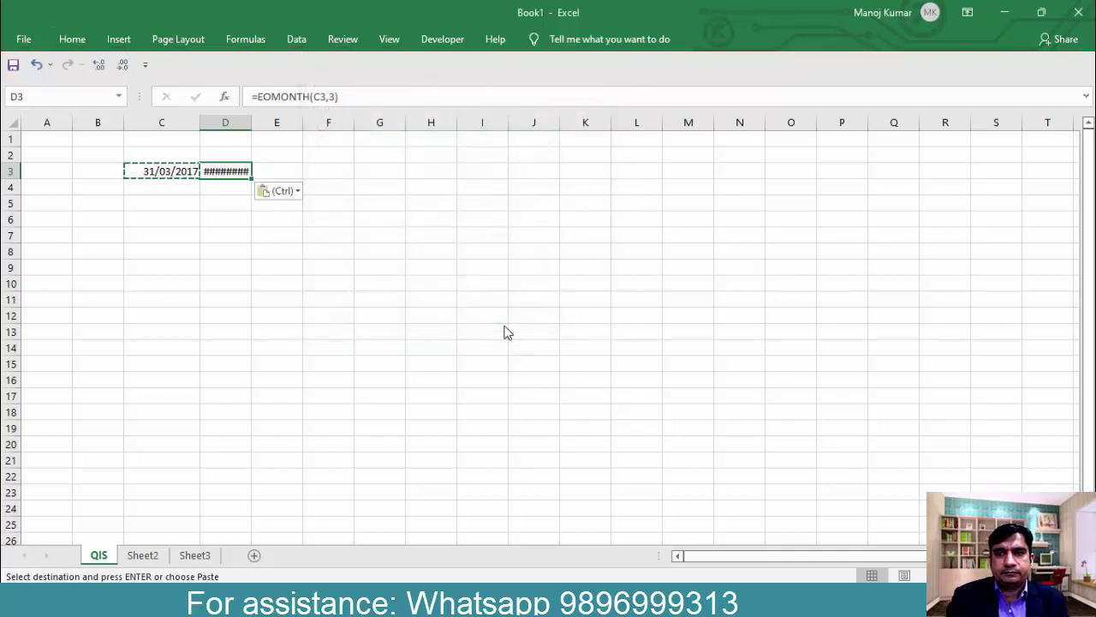
left_click_drag(253, 122, 253, 121)
double_click(253, 122)
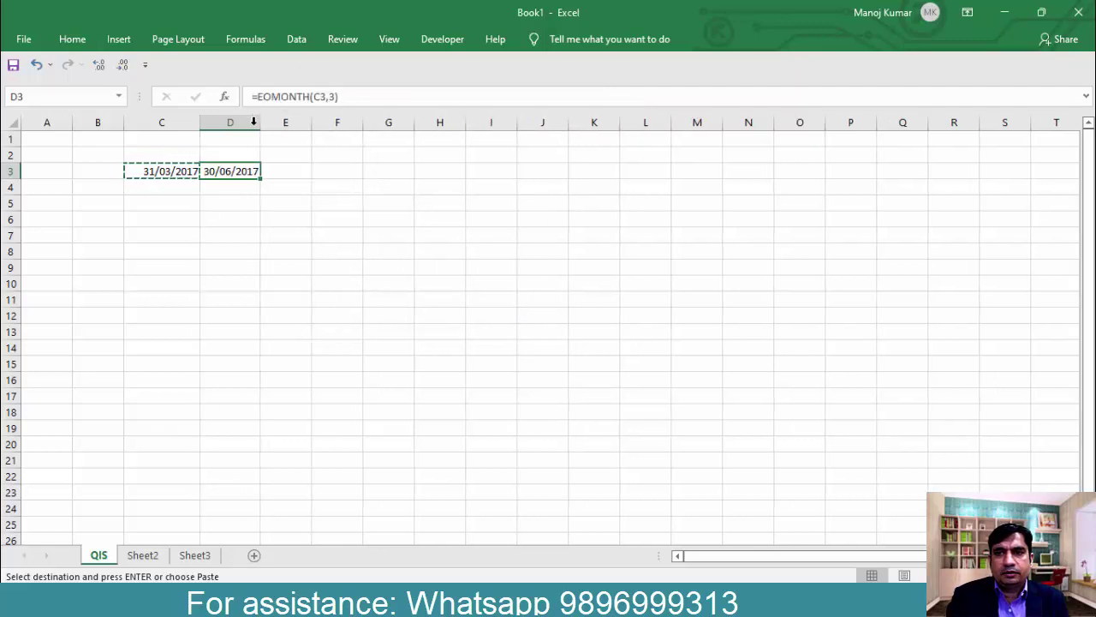
key("Escape")
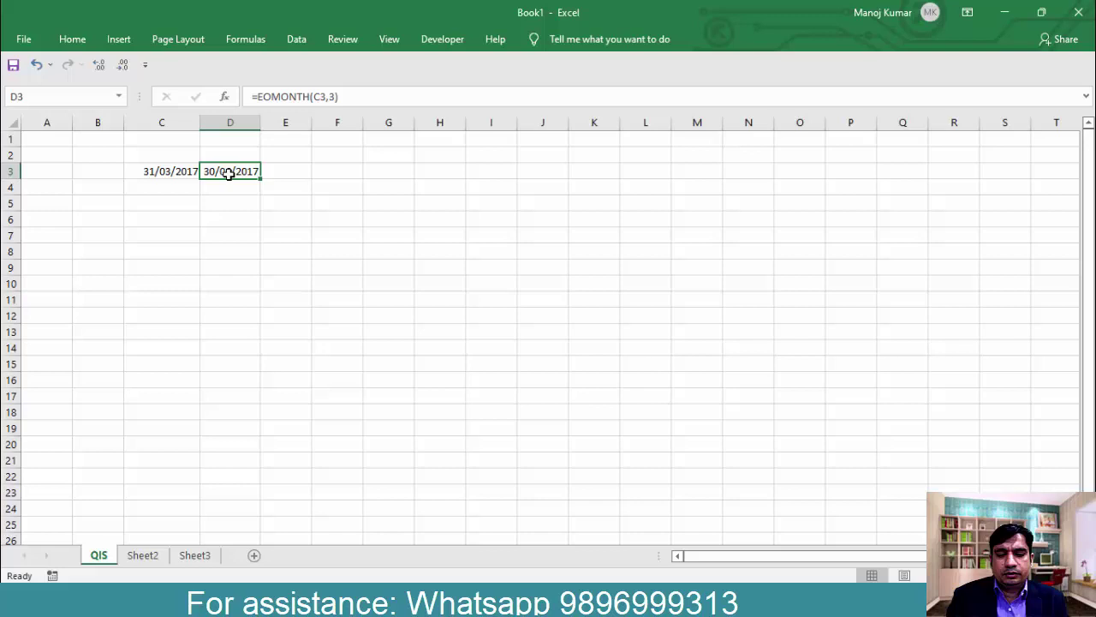
Step: Fill the D3 formula right through AB3 and autofit columns D to AB
key("shift+Right")
key("shift+Right")
key("shift+Right")
key("shift+Right")
key("shift+Right")
key("shift+Right")
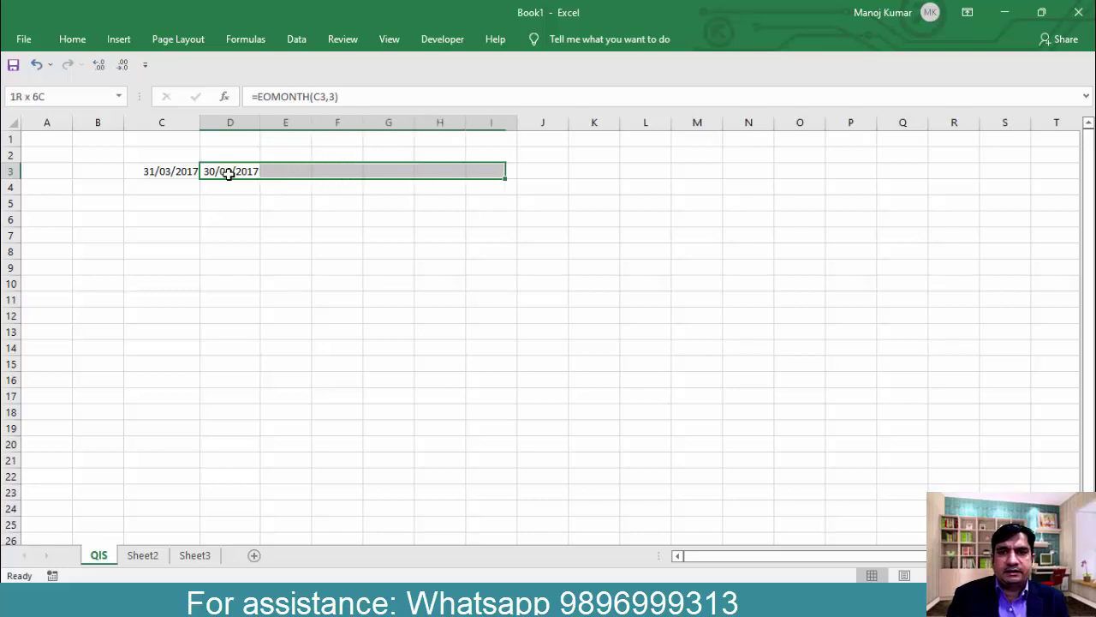
key("shift+Right")
key("shift+Right")
key("shift+Right")
key("shift+Right")
key("shift+Right")
key("shift+Right")
key("shift+Right")
key("shift+Right")
key("shift+Right")
key("shift+Right")
key("shift+Right")
key("shift+Right")
key("shift+Right")
key("shift+Right")
key("shift+Right")
key("shift+Right")
key("shift+Right")
key("shift+Right")
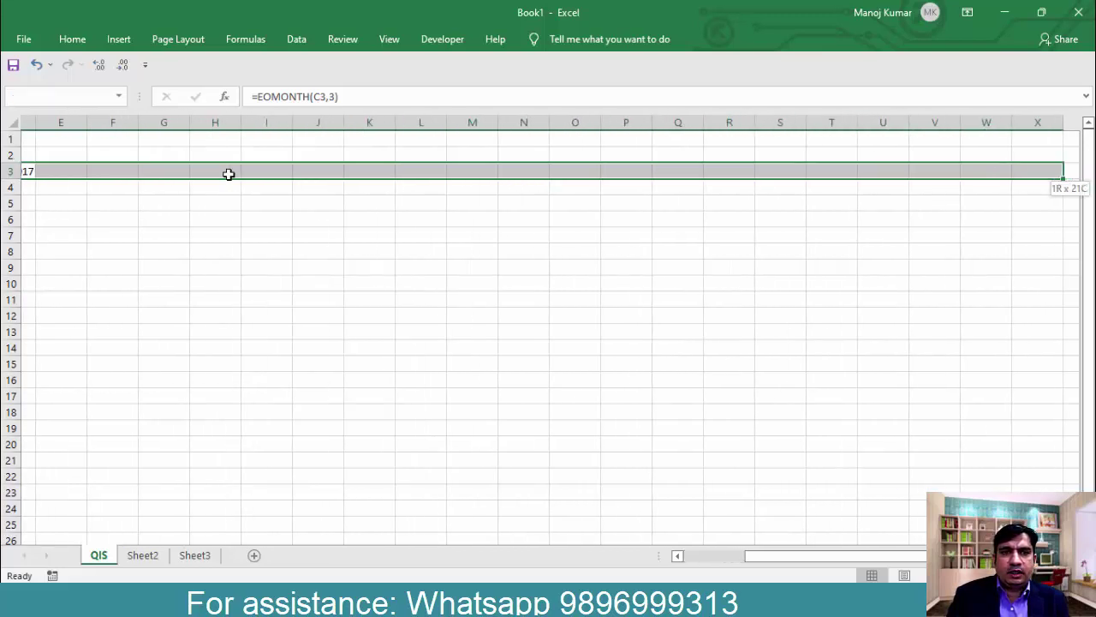
key("ctrl+r")
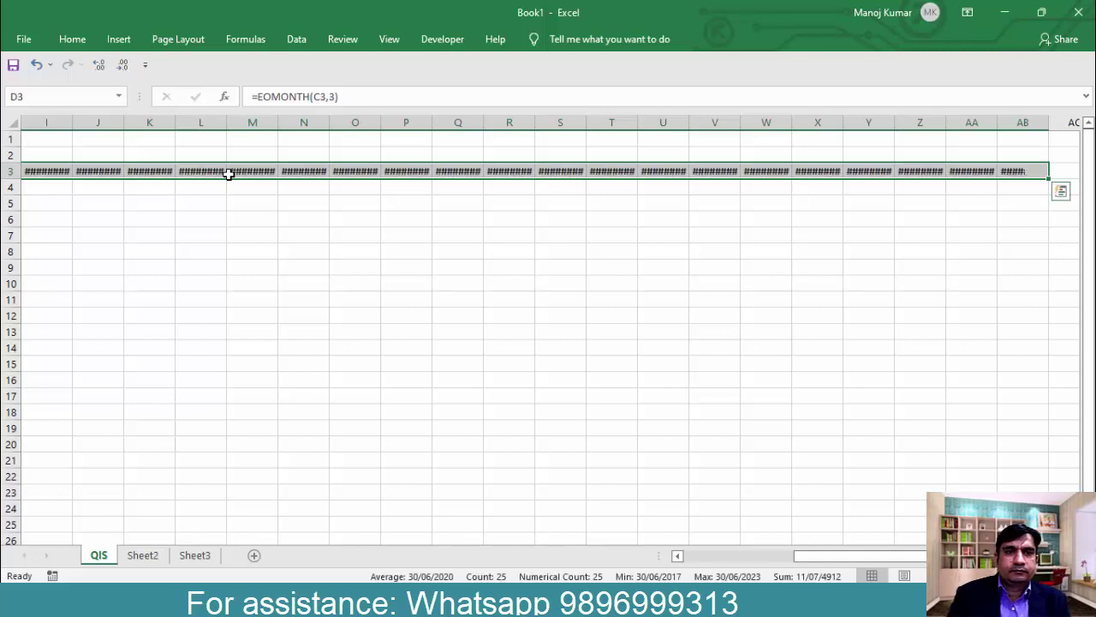
key("ctrl+space")
key("alt+h")
key("o")
key("i")
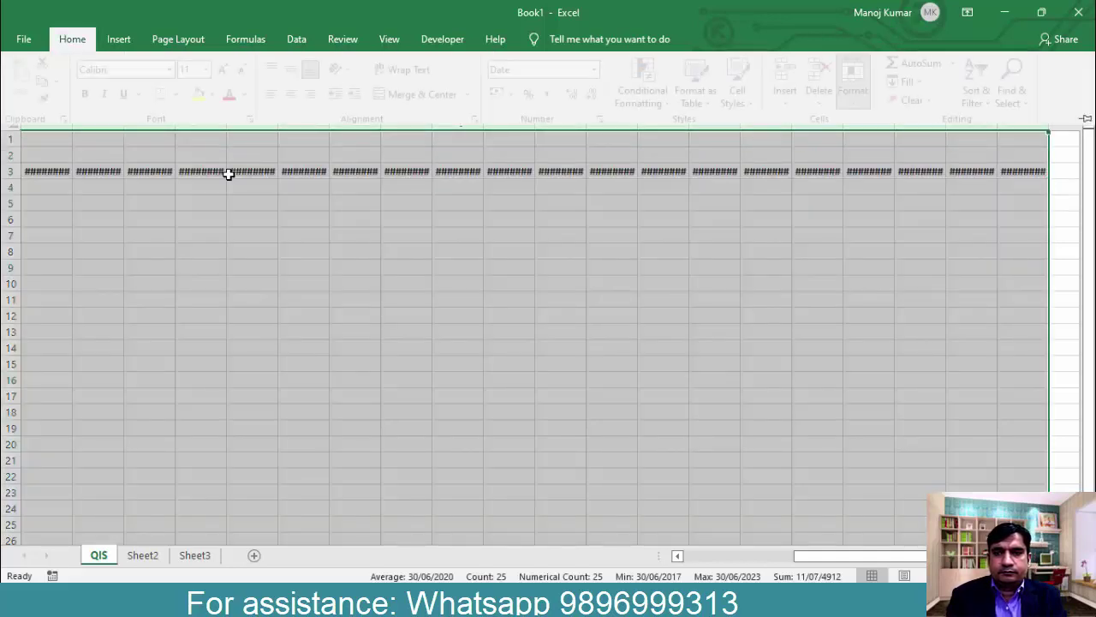
key("Right")
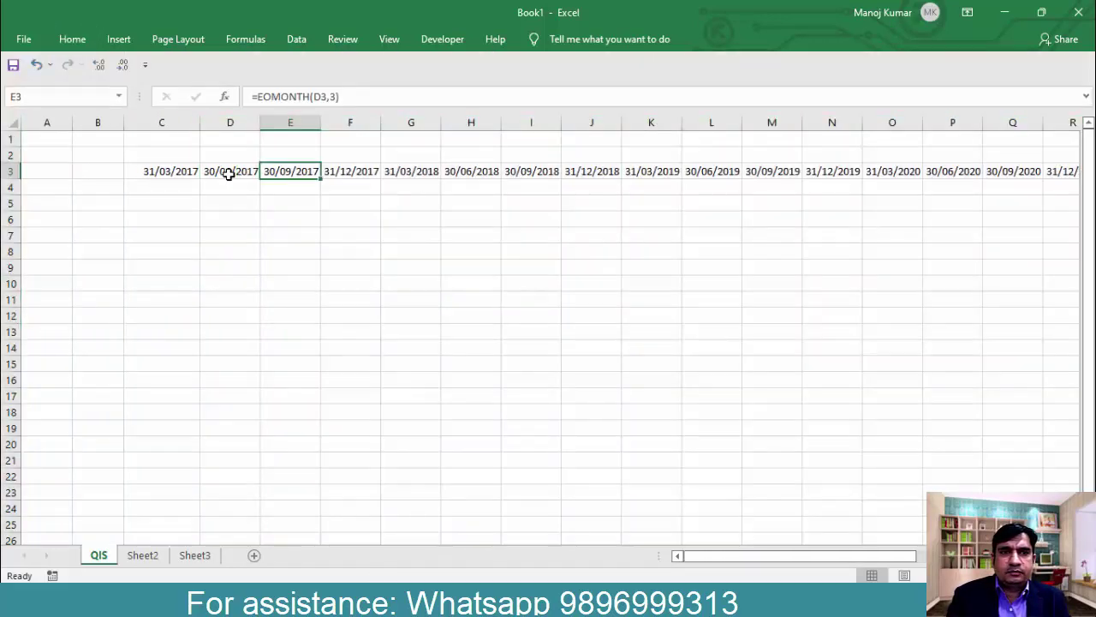
key("ctrl+Right")
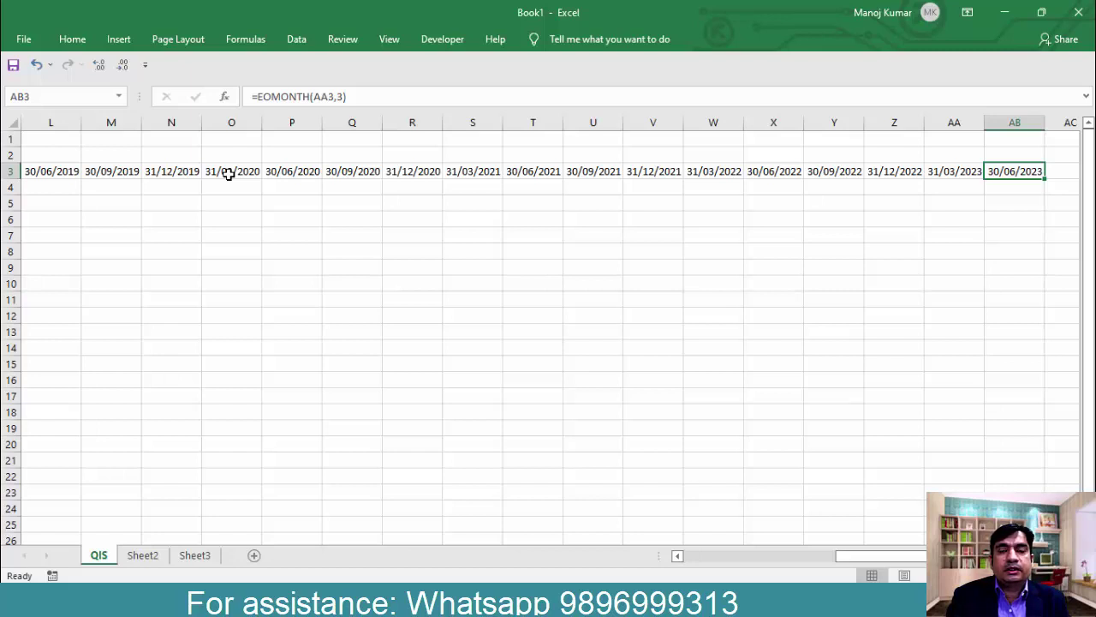
Step: Fill from AB3 out to AT3, ending 31/12/2027, and autofit those columns
key("shift+Right")
key("shift+Right")
key("shift+Right")
key("shift+Right")
key("shift+Right")
key("shift+Right")
key("shift+Right")
key("shift+Right")
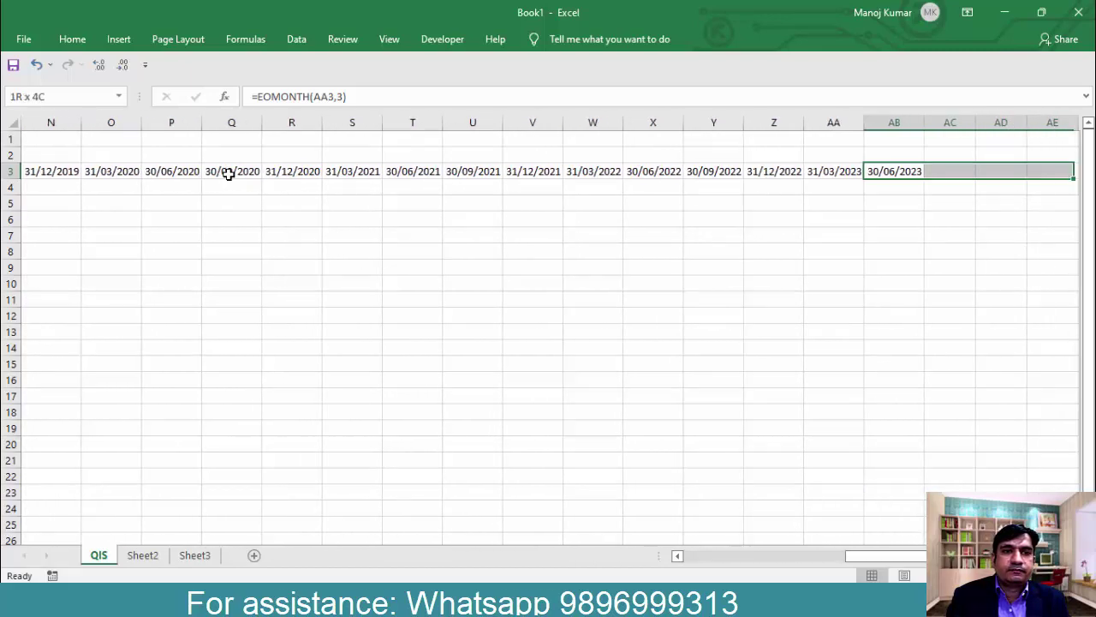
key("shift+Right")
key("shift+Right")
key("shift+Right")
key("shift+Right")
key("shift+Right")
key("shift+Right")
key("shift+Right")
key("shift+Right")
key("shift+Right")
key("shift+Right")
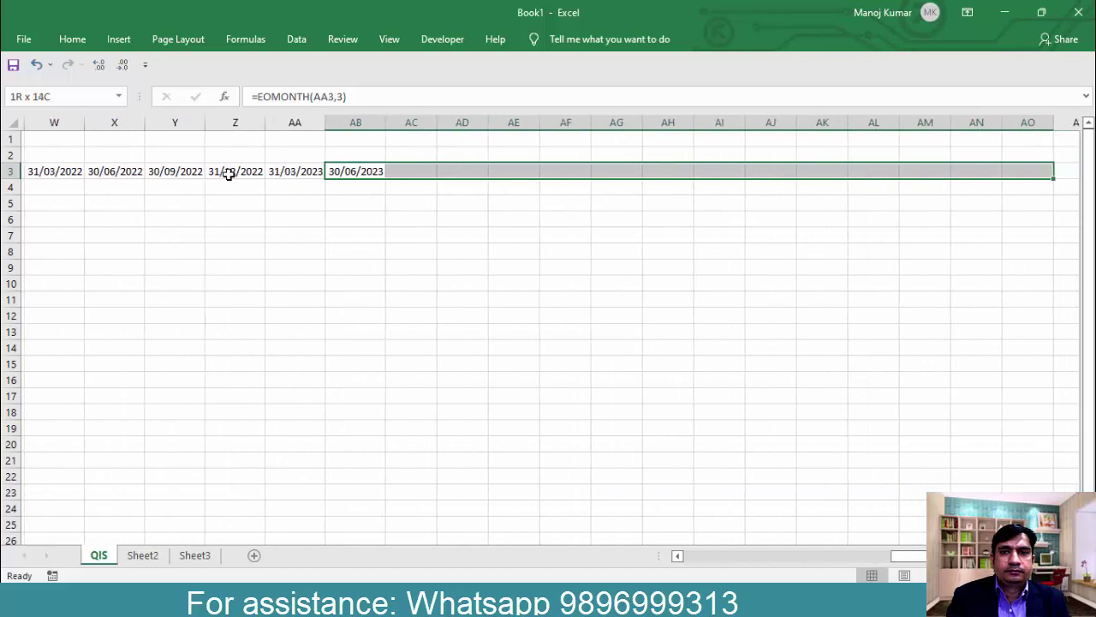
key("ctrl+r")
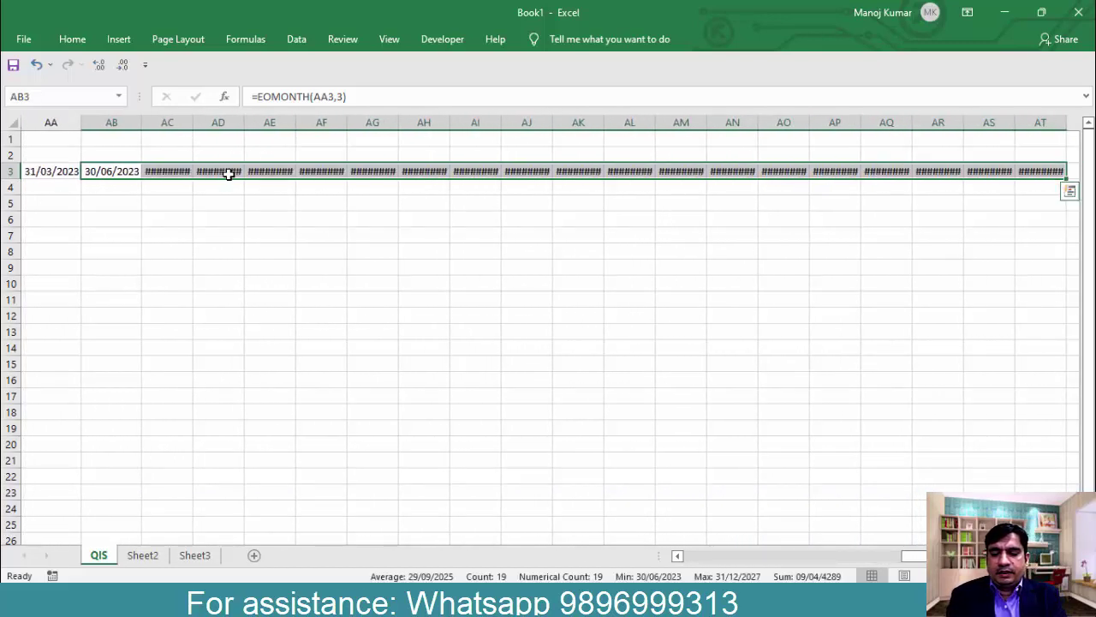
key("alt+h")
key("o")
key("i")
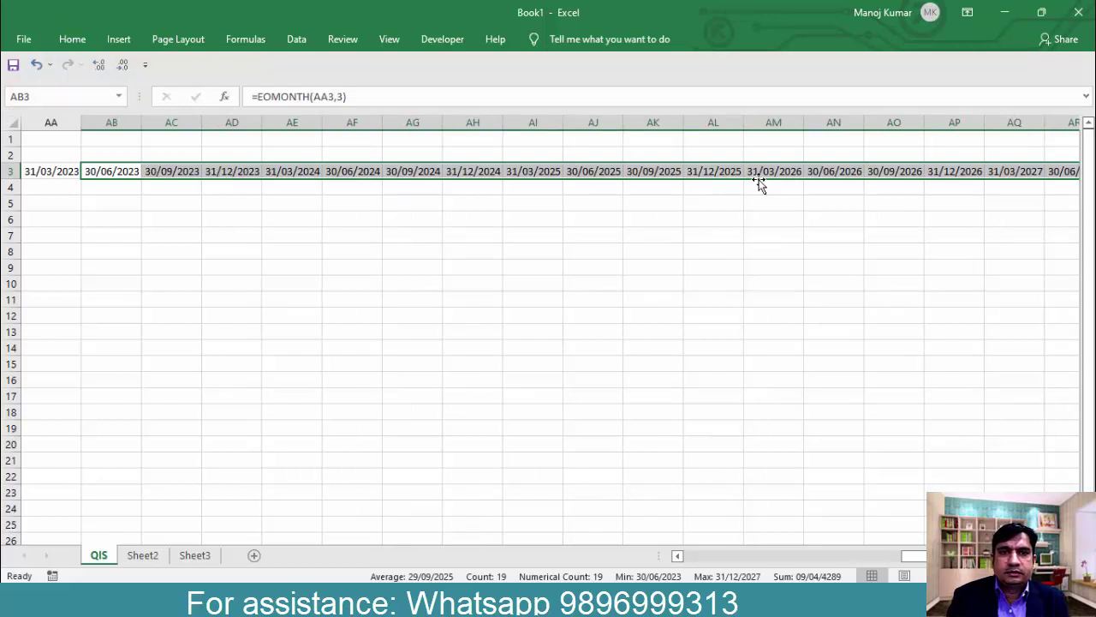
Step: Clear the dates after 31/12/2025, from AM3 onward
left_click(729, 172)
key("Right")
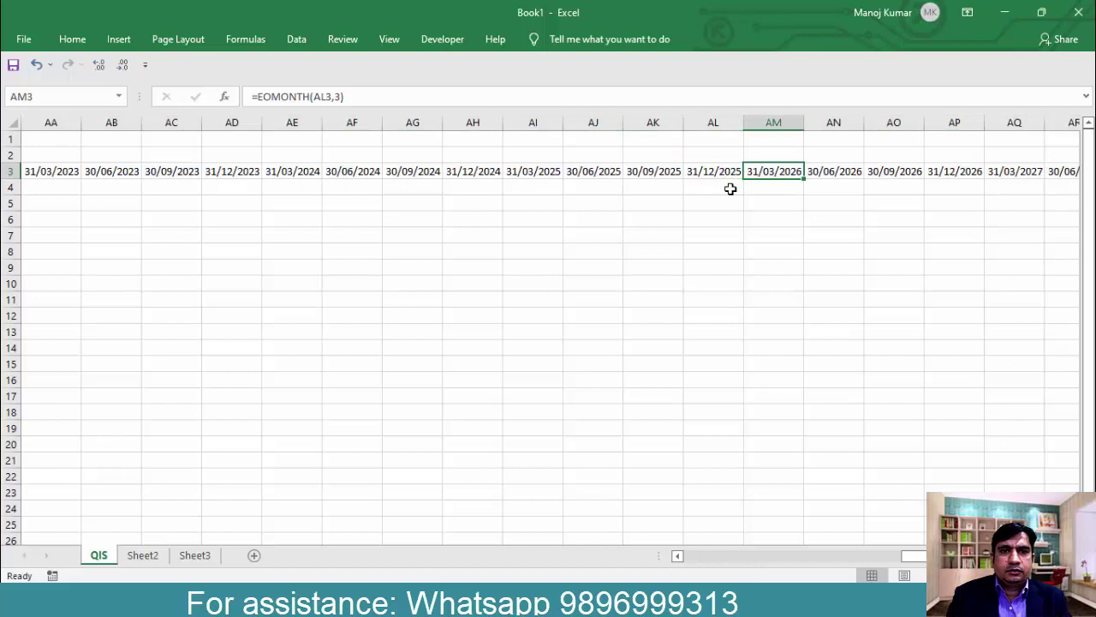
key("ctrl+shift+Right")
key("Delete")
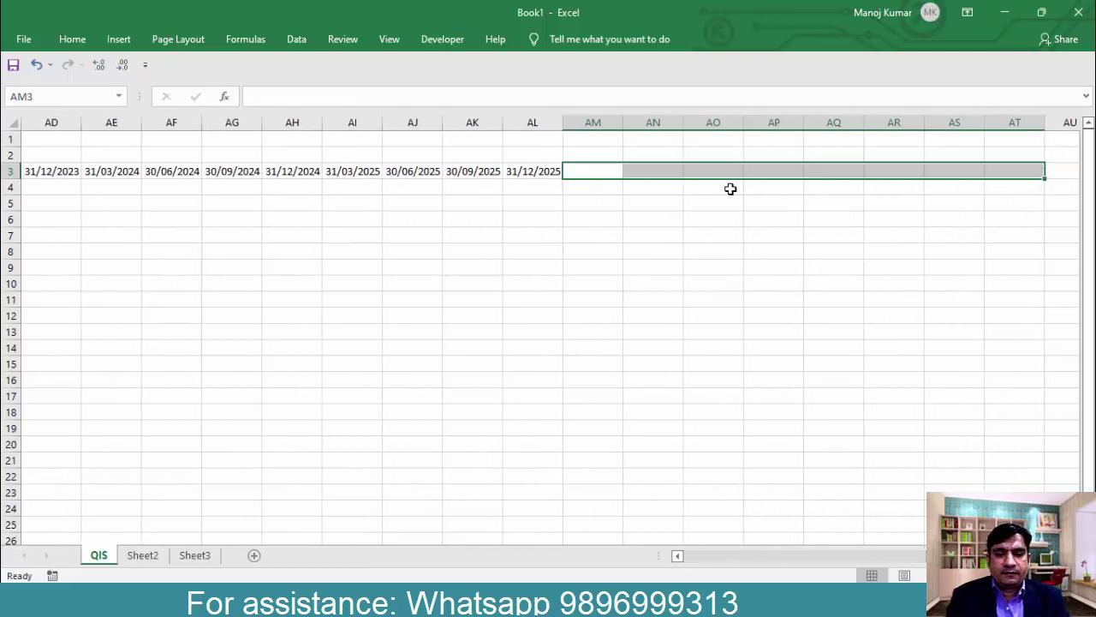
Step: Select the 36 dates in C3:AL3 and scroll back to column C
key("ctrl+Left")
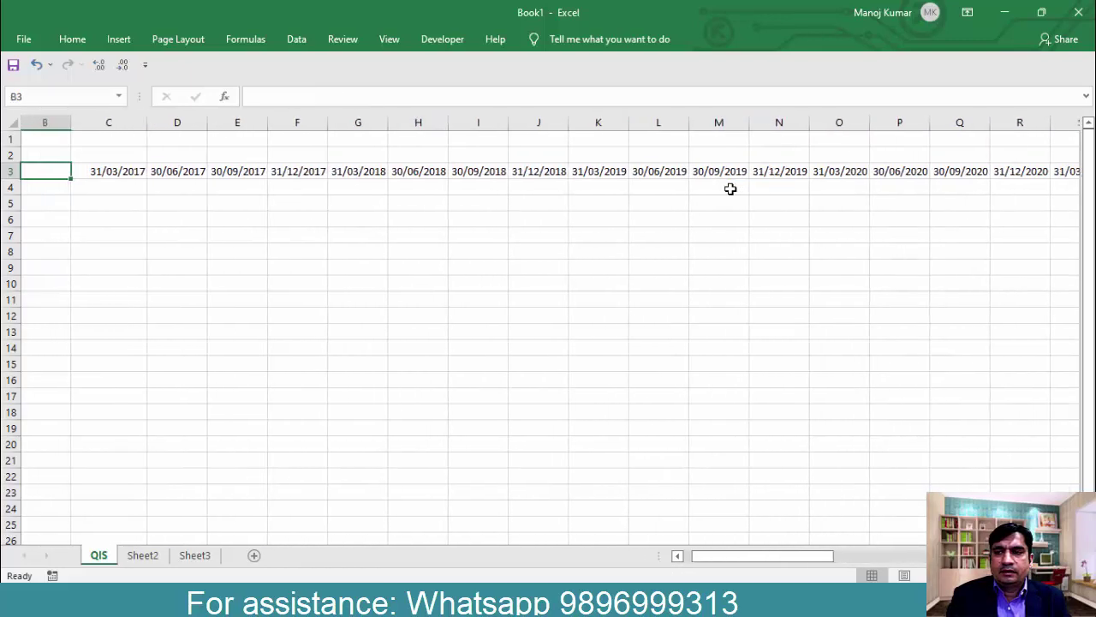
key("ctrl+shift+Right")
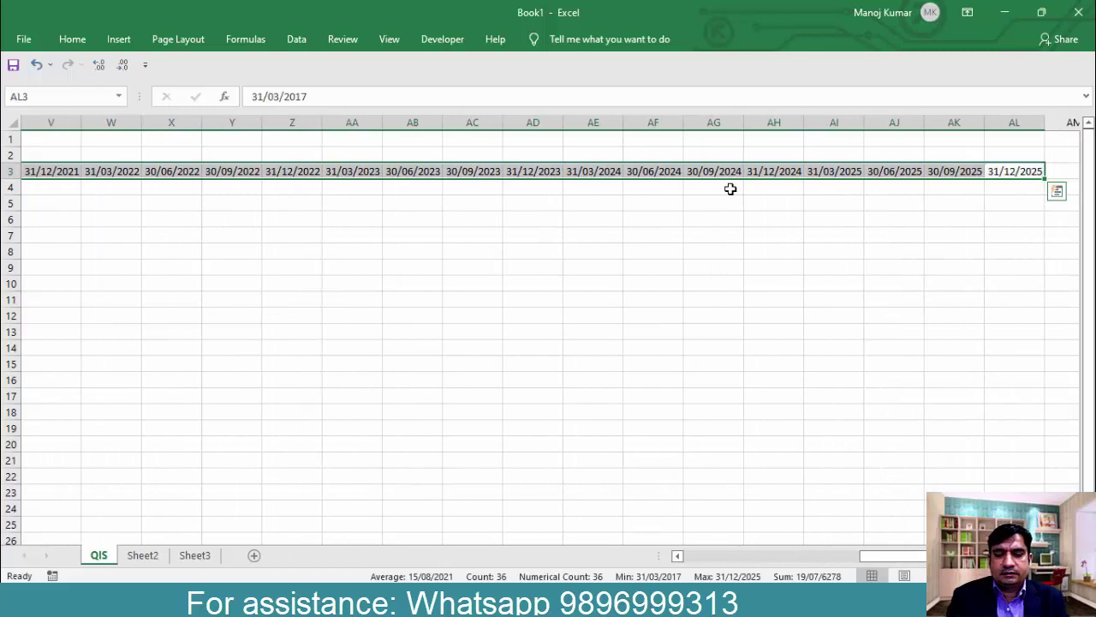
scroll(730, 188, "left", 5)
scroll(730, 188, "left", 3)
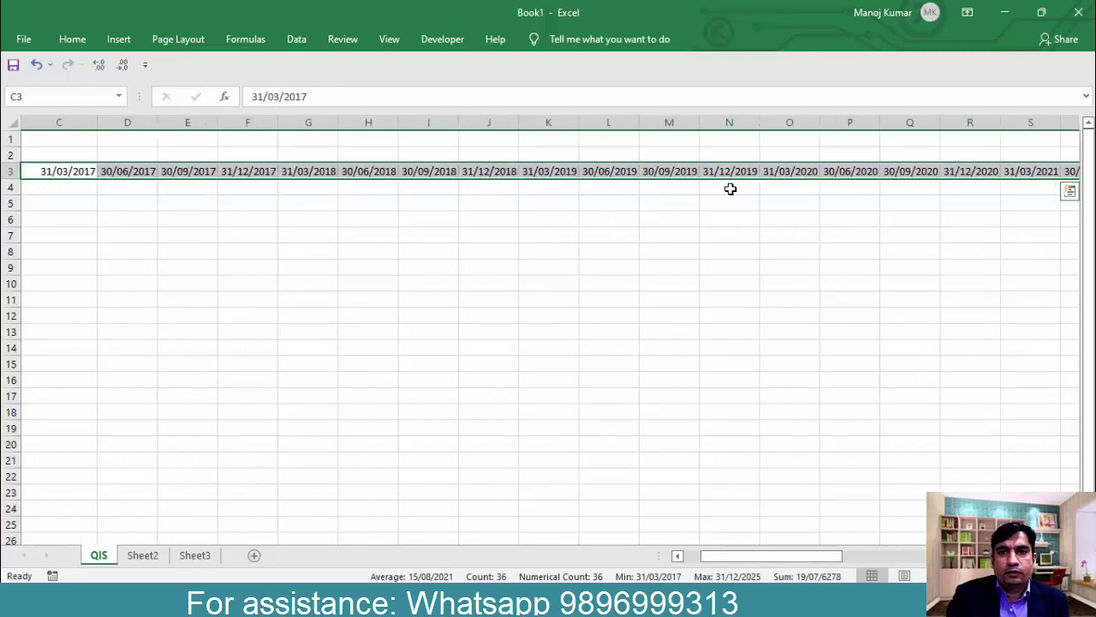
Step: Apply the custom format mmm-yyyy to the selected row 3 dates
key("ctrl+1")
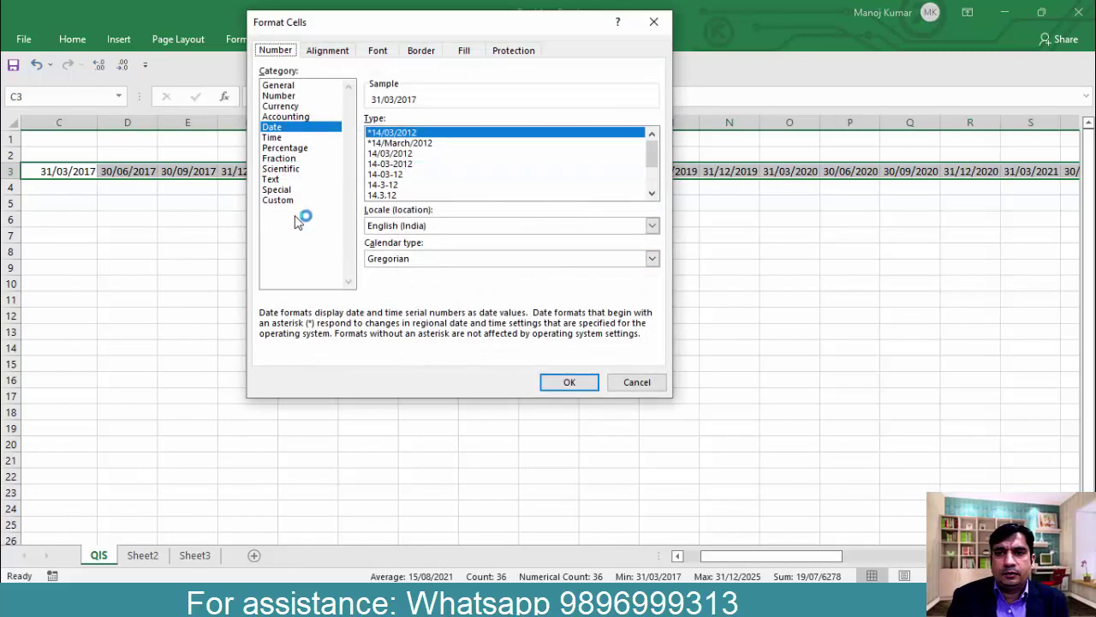
left_click(288, 200)
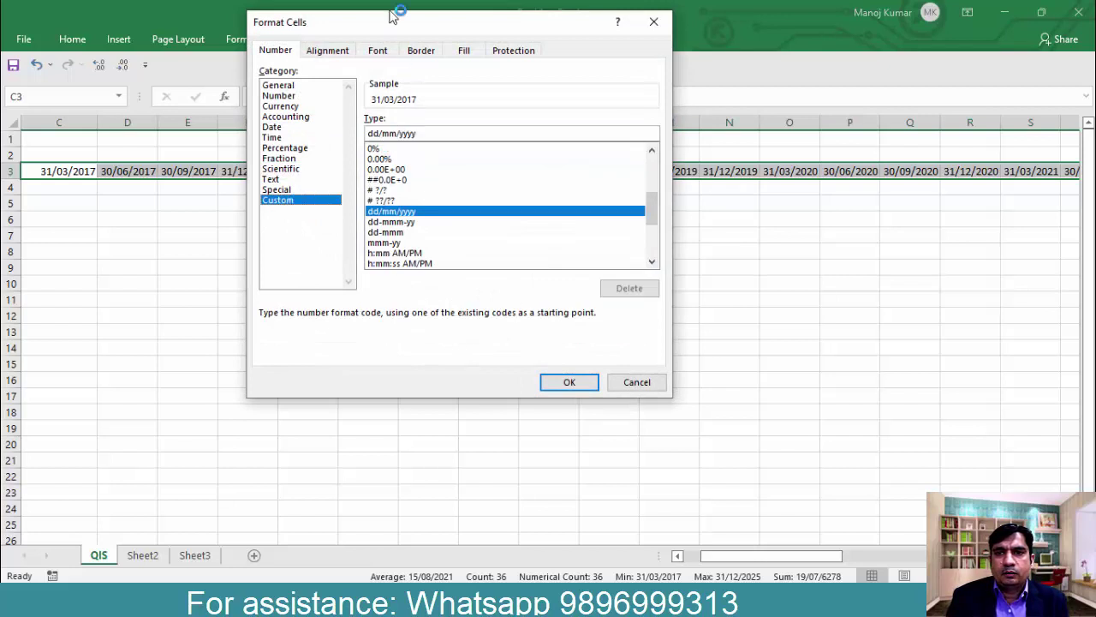
left_click_drag(395, 24, 571, 163)
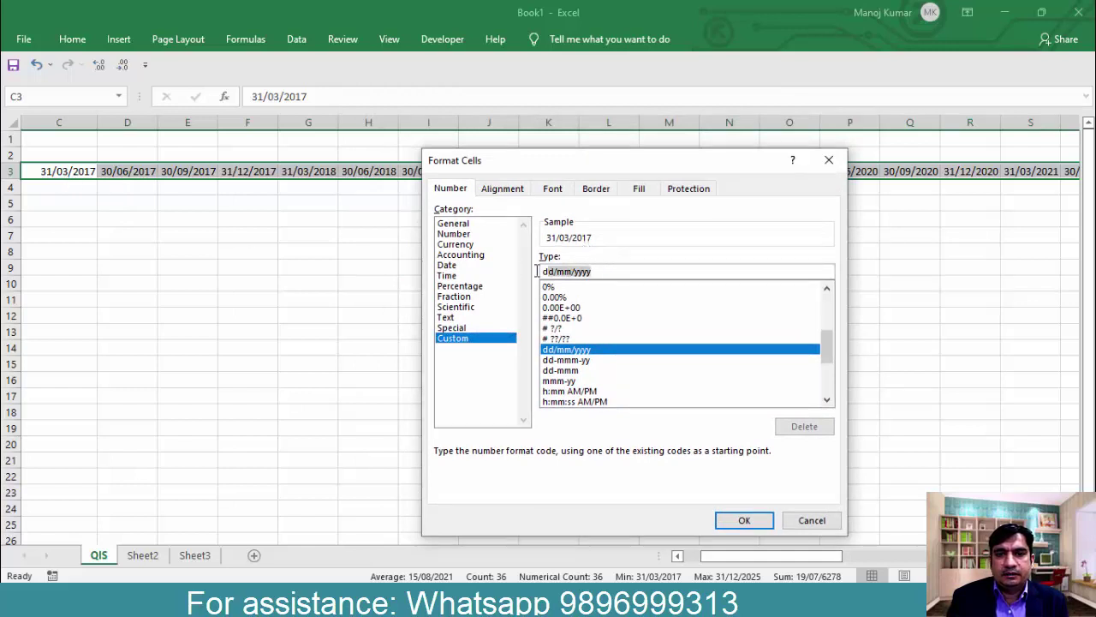
left_click_drag(598, 272, 538, 272)
type("mmm")
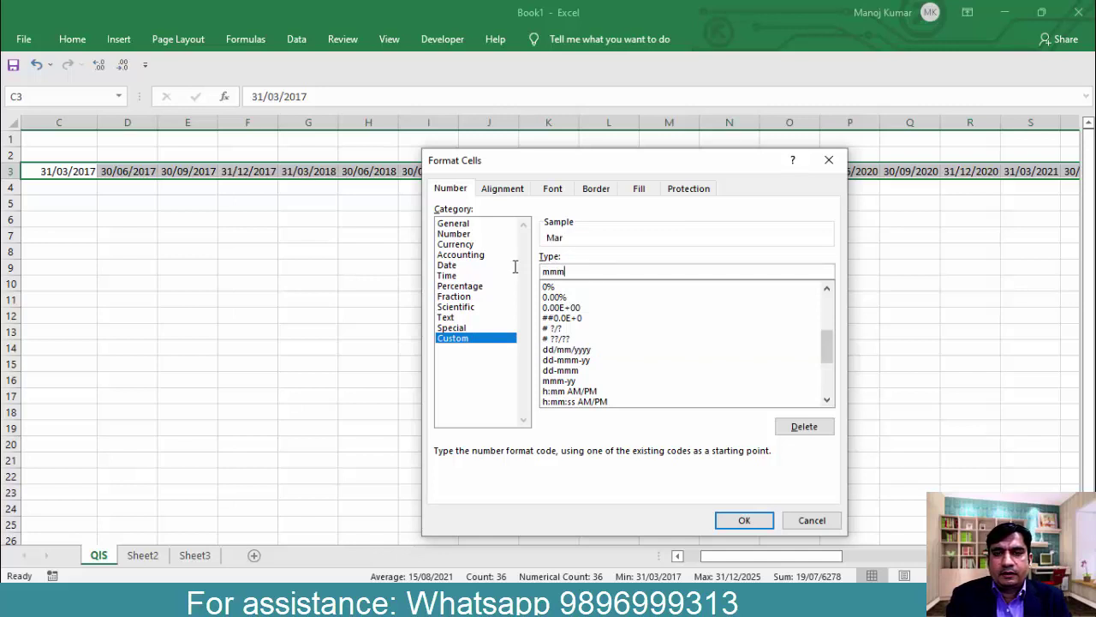
type("-")
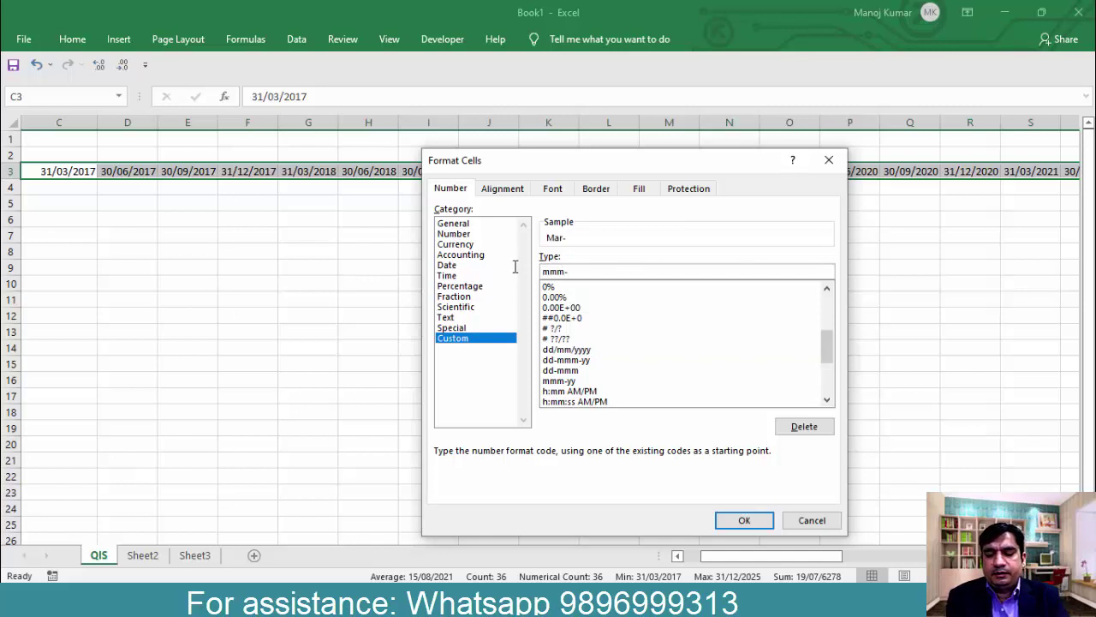
type("yy")
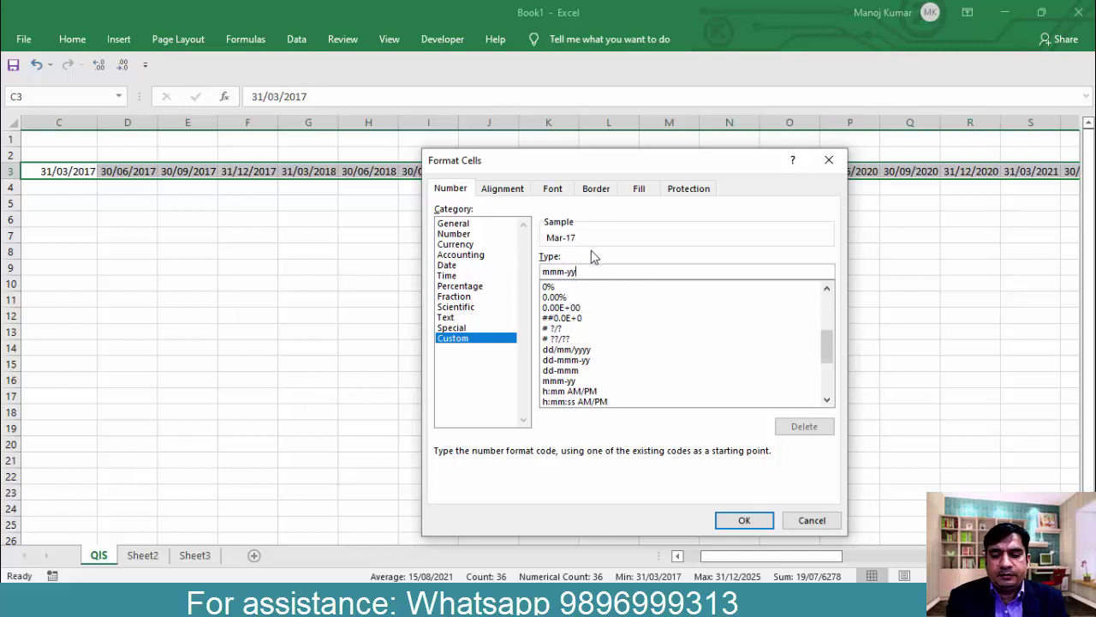
type("yy")
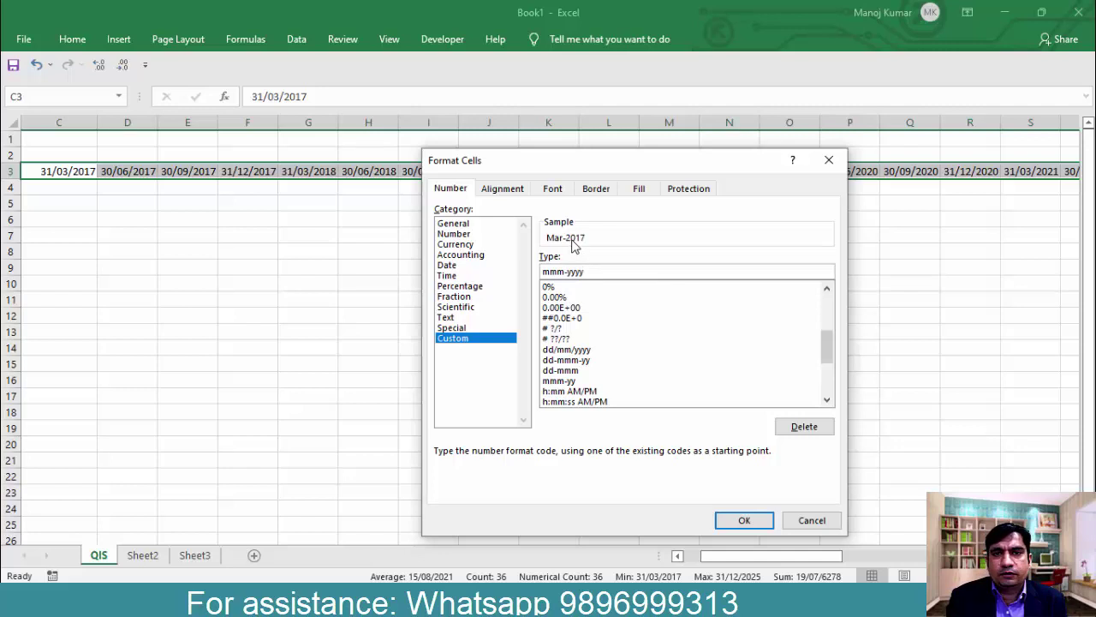
left_click(745, 520)
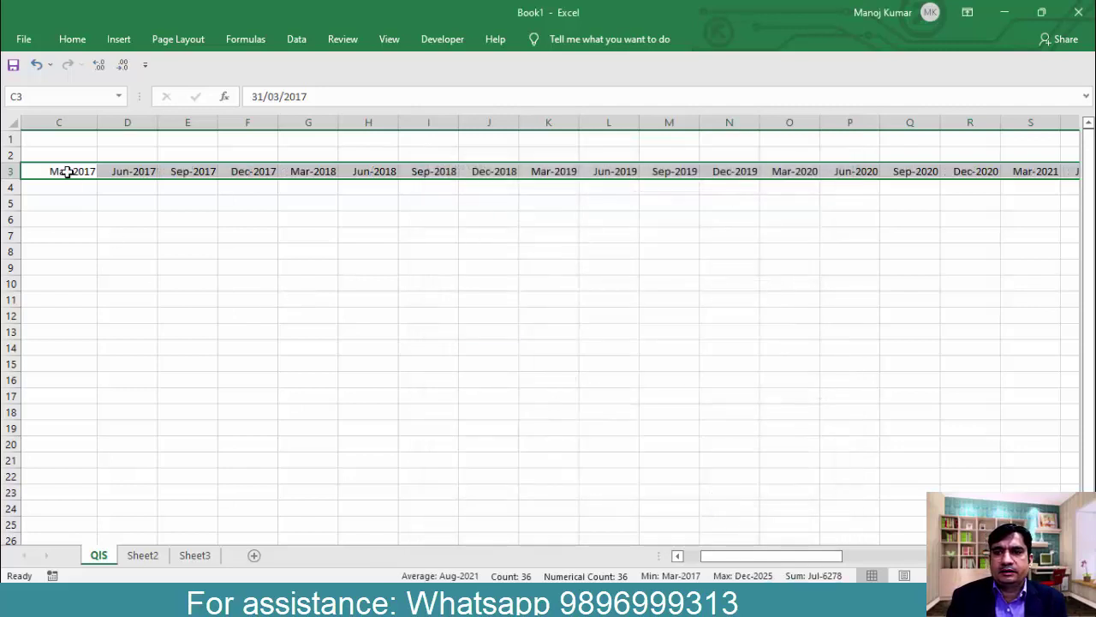
Step: Select the dates from C3 (Mar-2017) through U3 (Sep-2021)
left_click_drag(66, 171, 230, 171)
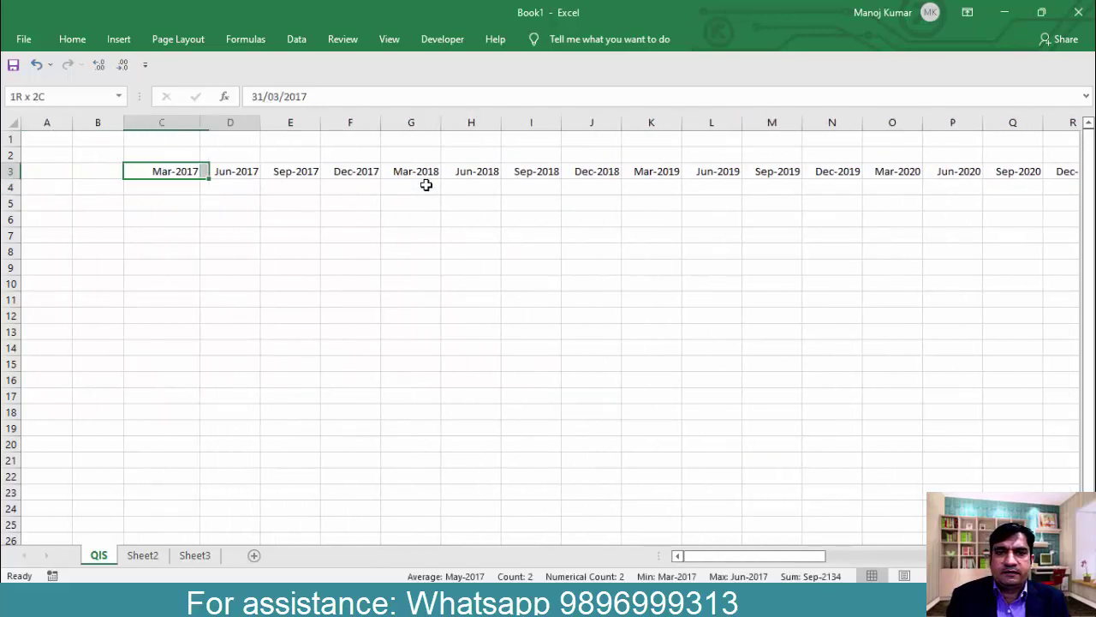
key("shift+Right")
key("shift+Right")
key("shift+Right")
key("shift+Right")
key("shift+Right")
key("shift+Right")
key("shift+Right")
key("shift+Right")
key("shift+Right")
key("shift+Right")
key("shift+Right")
key("shift+Right")
key("shift+Right")
key("shift+Right")
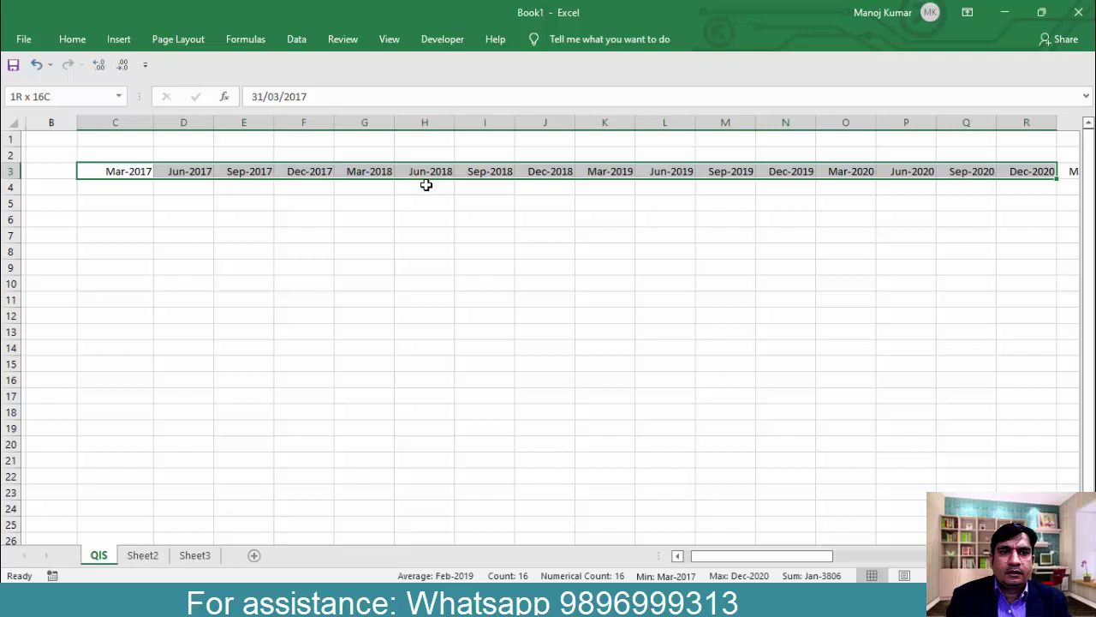
key("shift+Right")
key("shift+Right")
key("shift+Right")
key("shift+Right")
key("shift+Right")
key("shift+Left")
key("shift+Left")
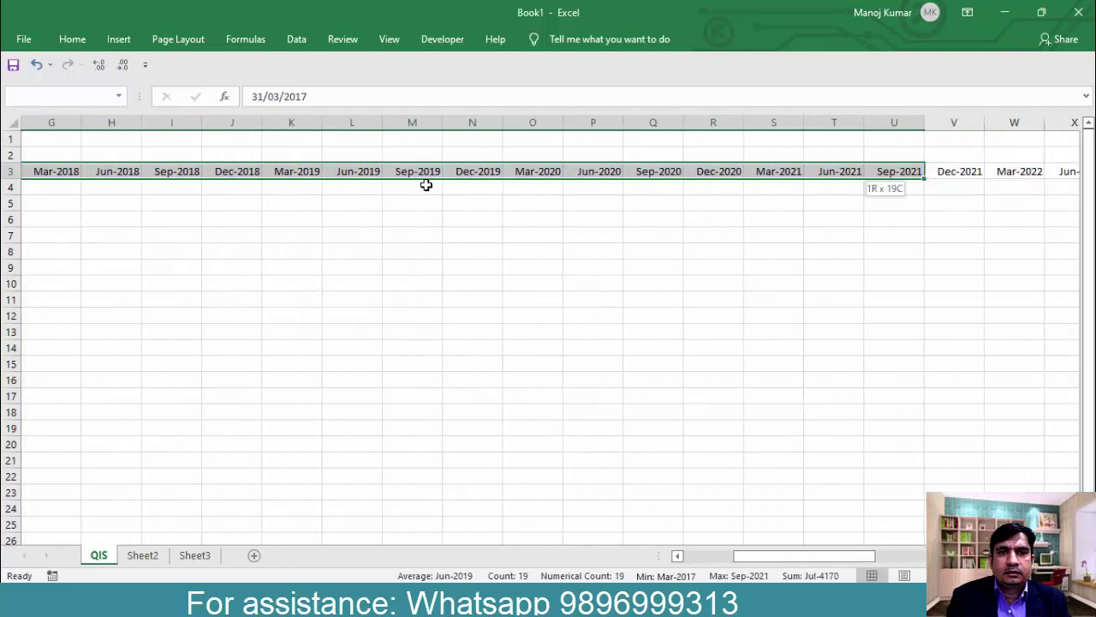
key("shift+Left")
key("shift+Left")
key("shift+Left")
key("shift+Left")
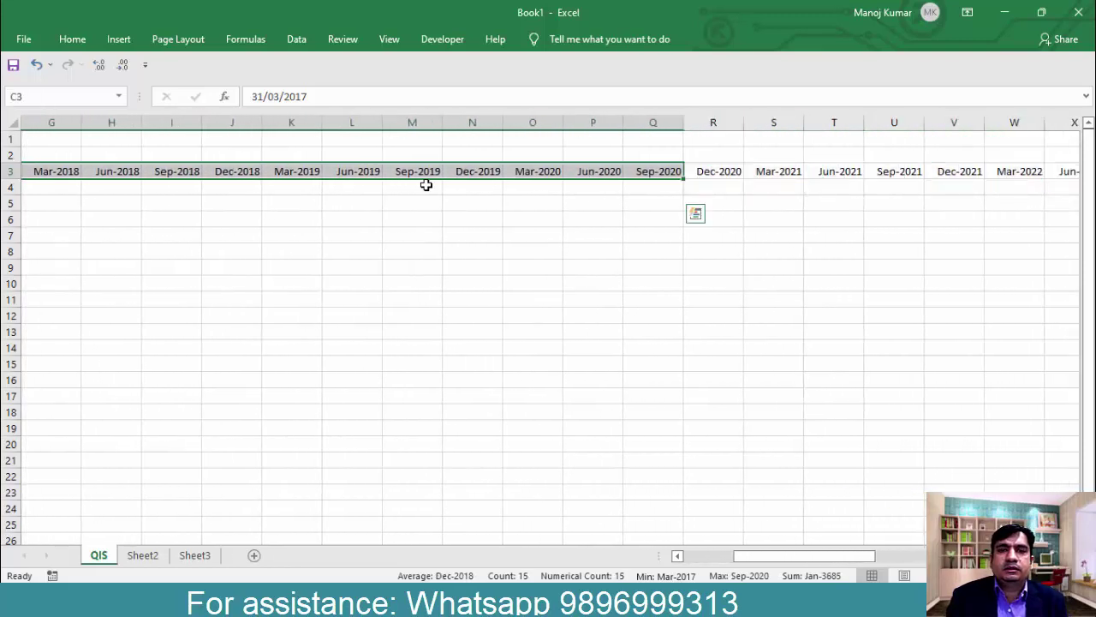
key("shift+Right")
key("shift+Right")
key("shift+Right")
key("shift+Right")
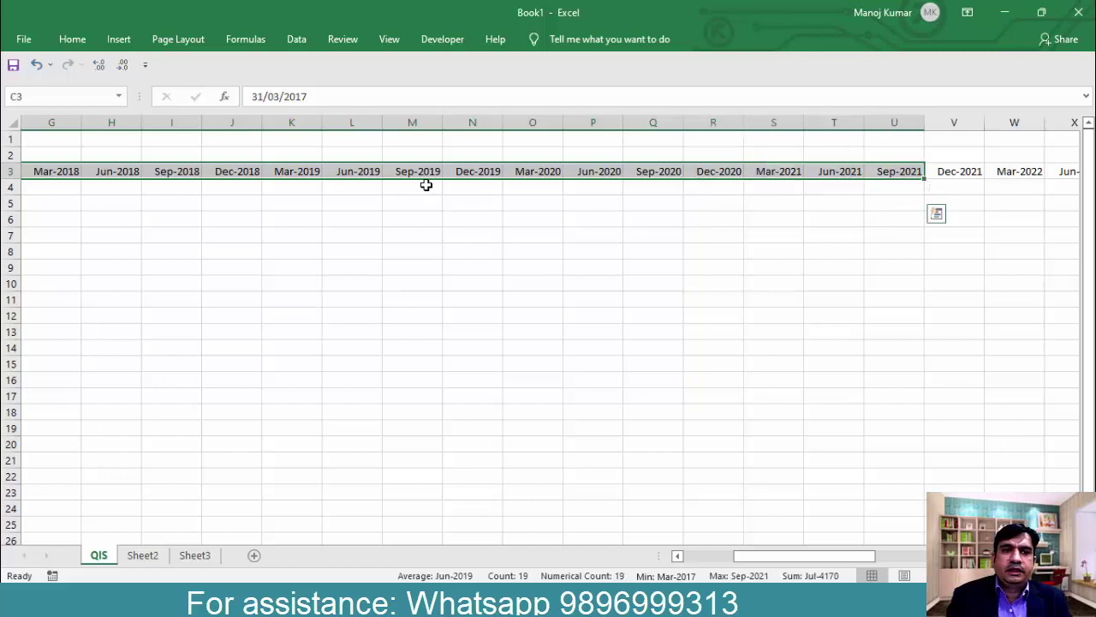
key("ctrl+space")
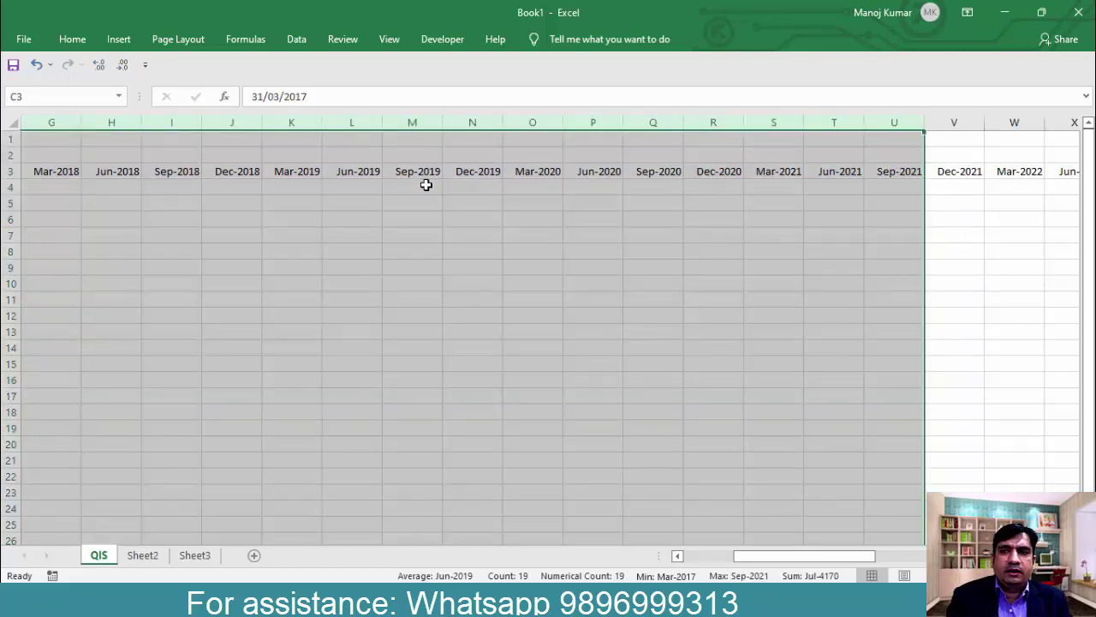
left_click(882, 172)
Step: Add an "A" suffix to the Mar-2017 to Sep-2021 date format
key("ctrl+shift+Left")
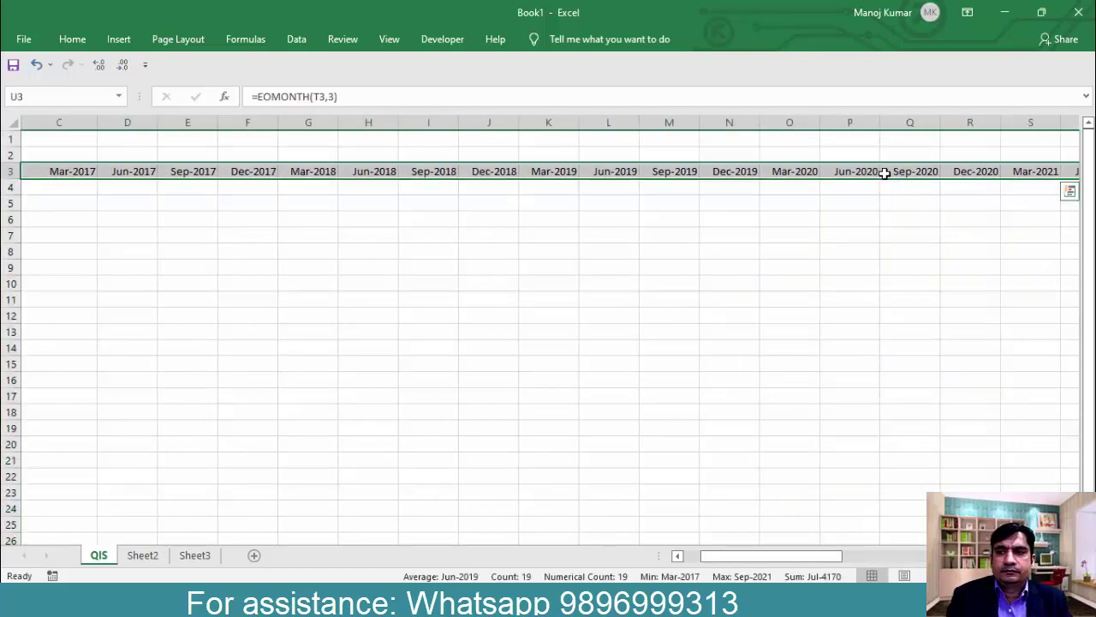
key("ctrl+1")
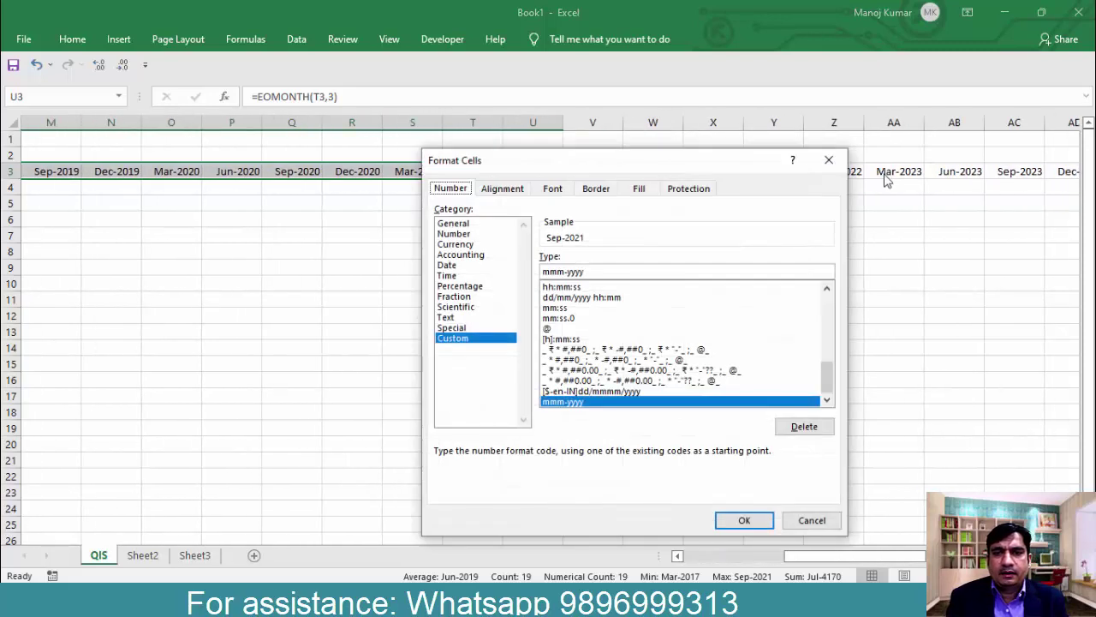
left_click(628, 271)
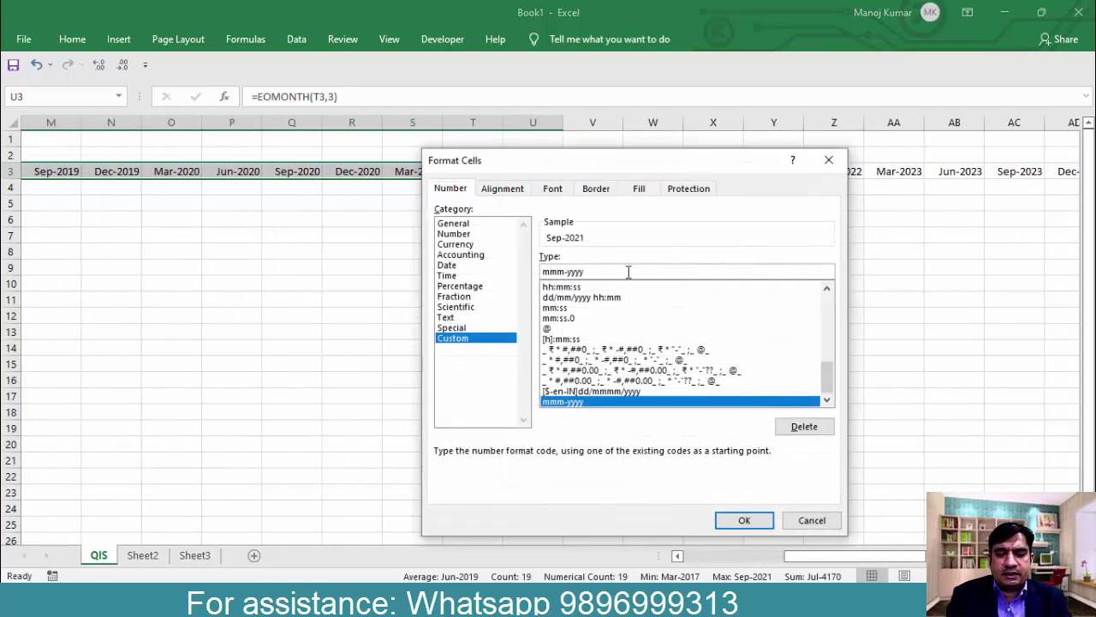
type("\"A\"")
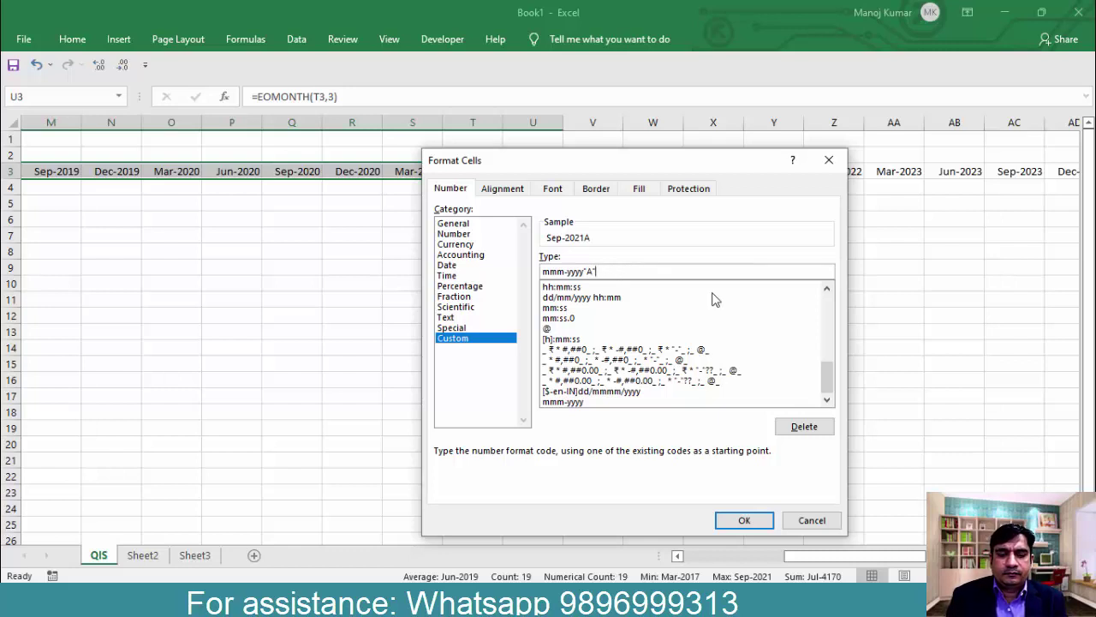
key("Left")
key("Left")
key("Left")
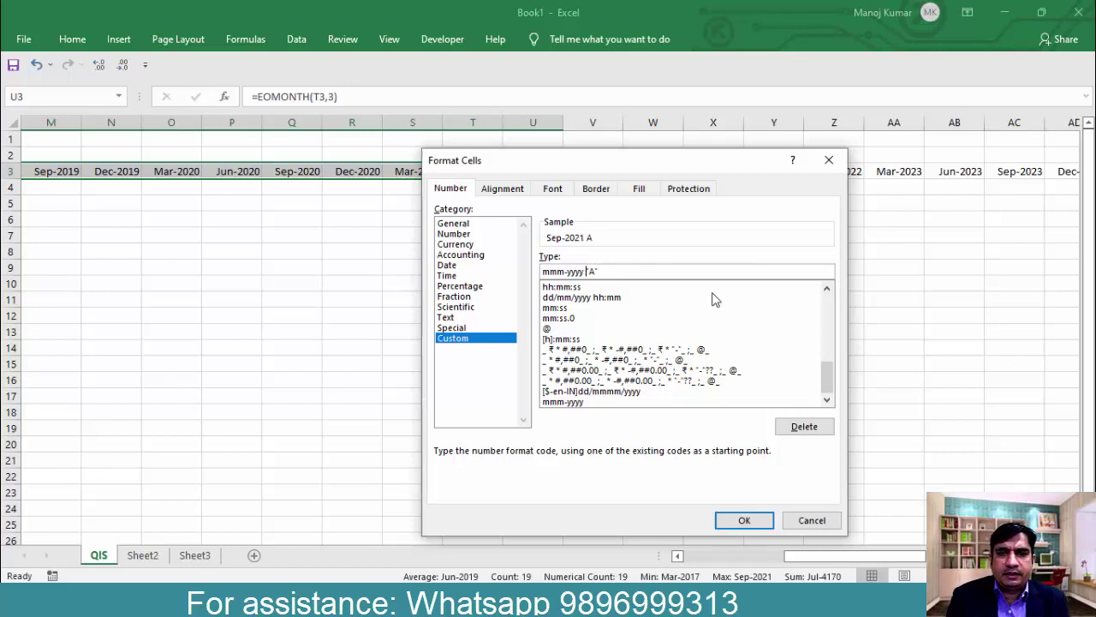
left_click(755, 521)
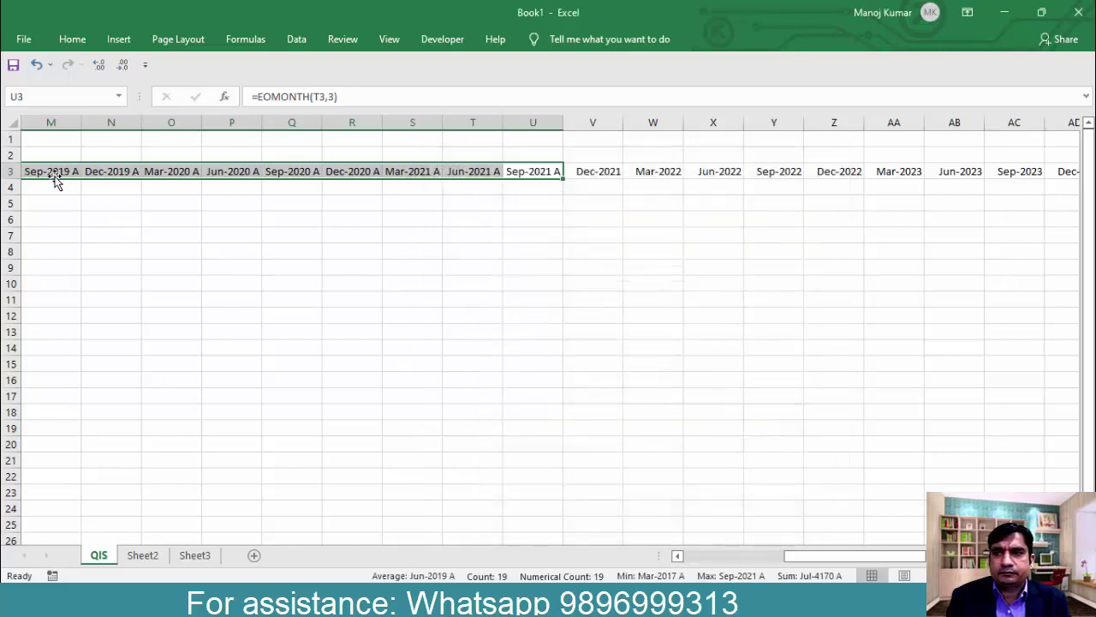
Step: Remove the space before the A so actual dates use mmm-yyyy"A", e.g. Sep-2021A
left_click(533, 171)
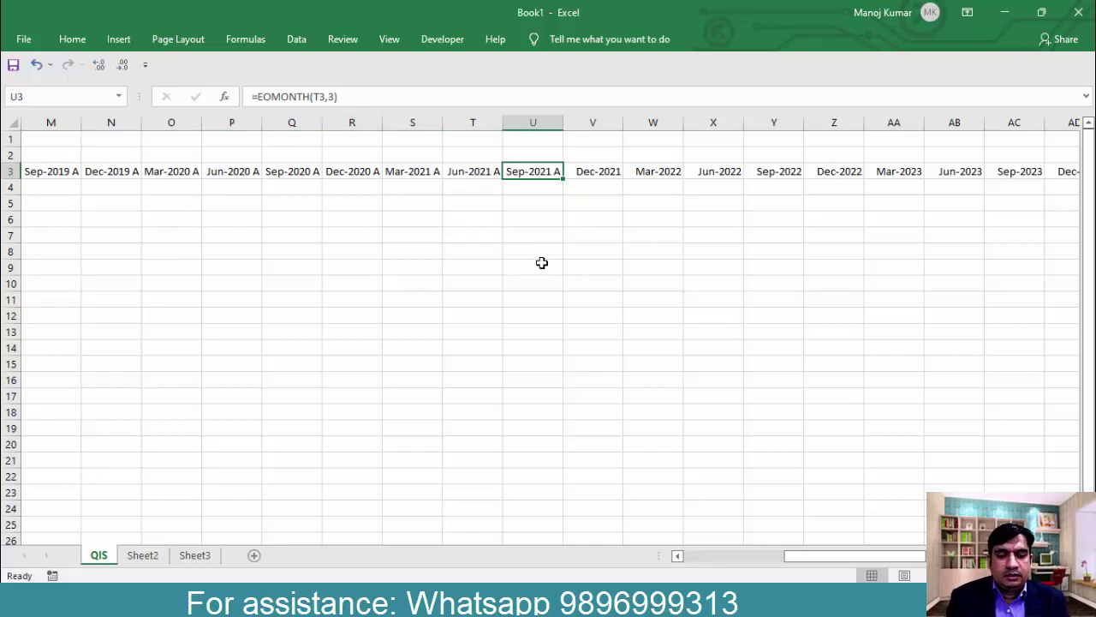
key("Right")
key("ctrl+space")
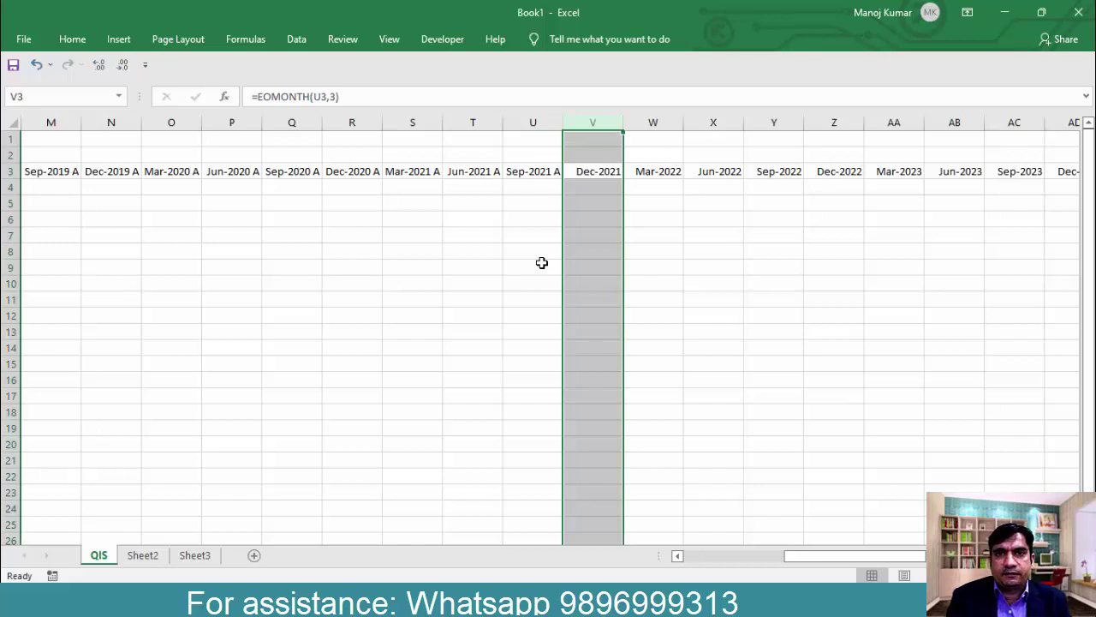
key("Down")
key("Up")
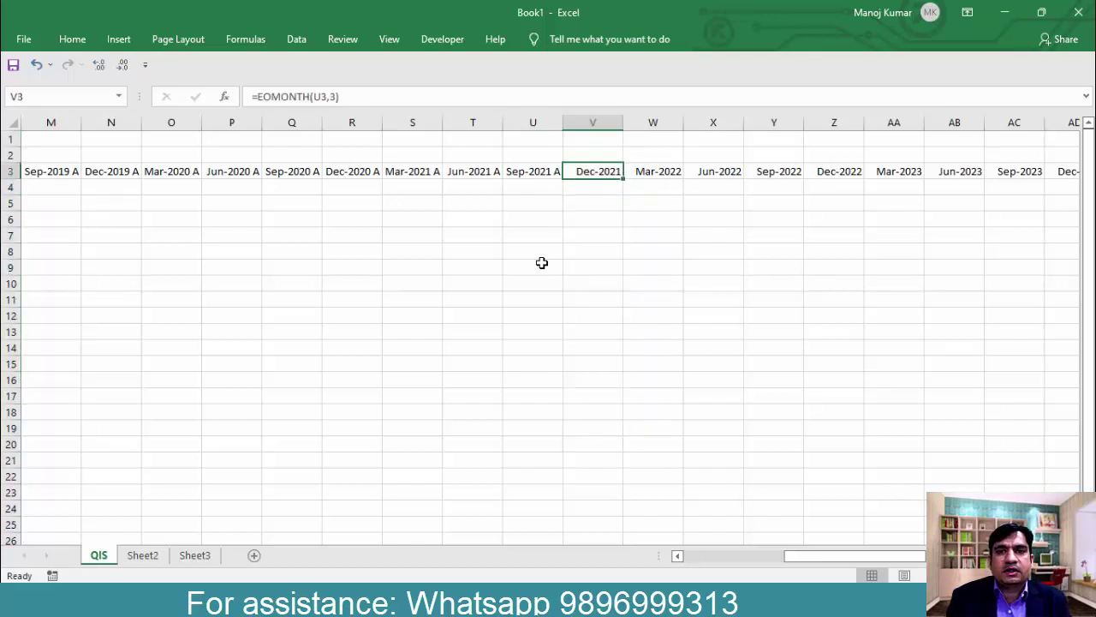
key("Left")
key("ctrl+shift+Left")
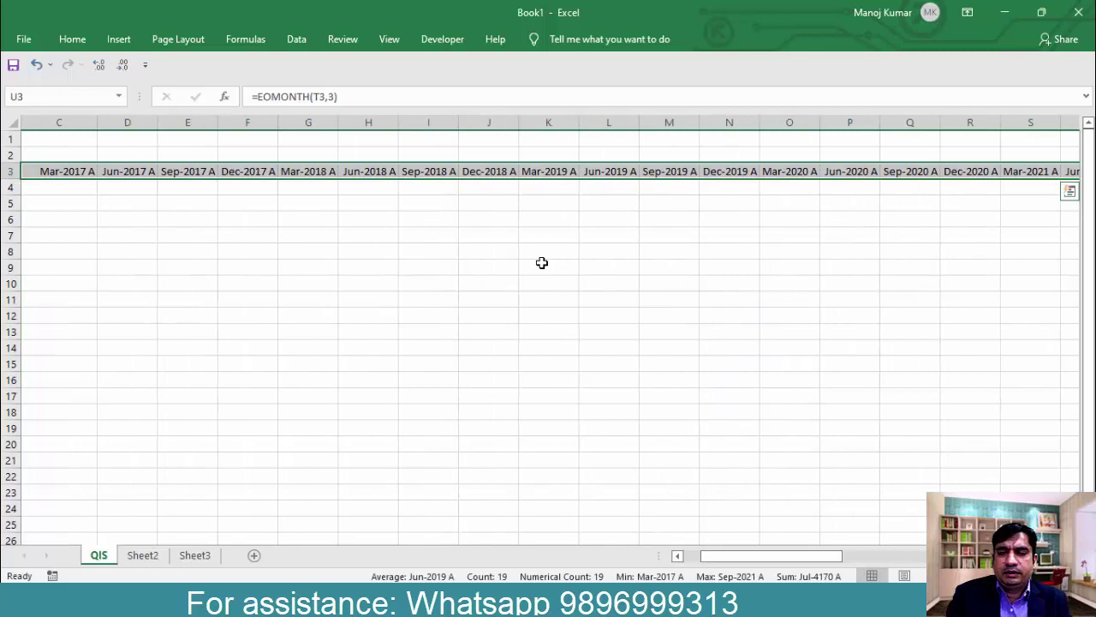
key("ctrl+1")
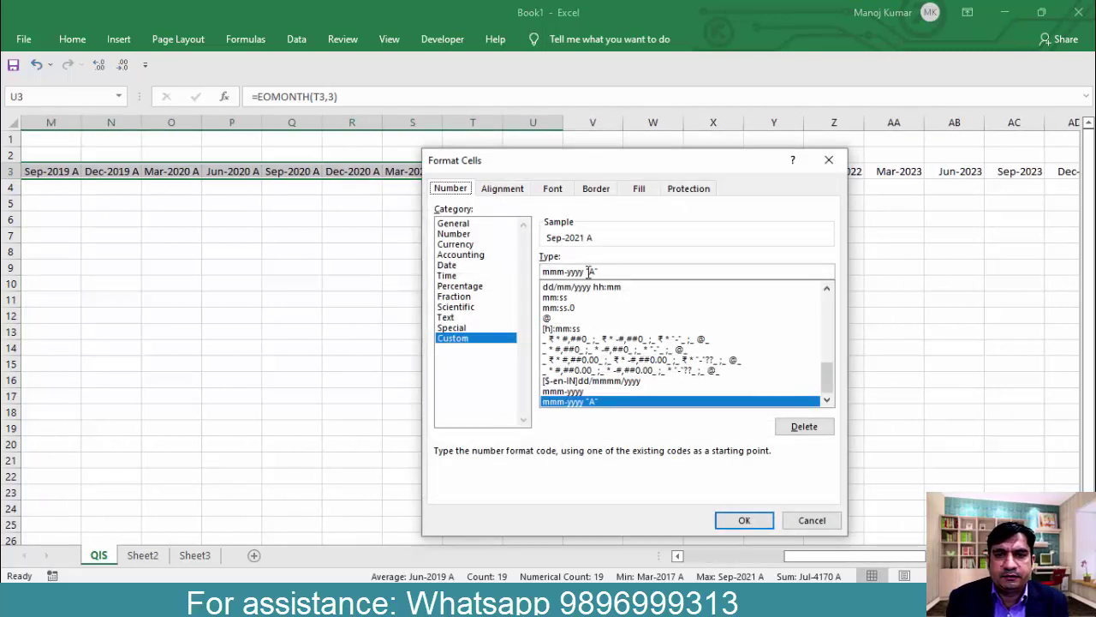
left_click(589, 271)
key("BackSpace")
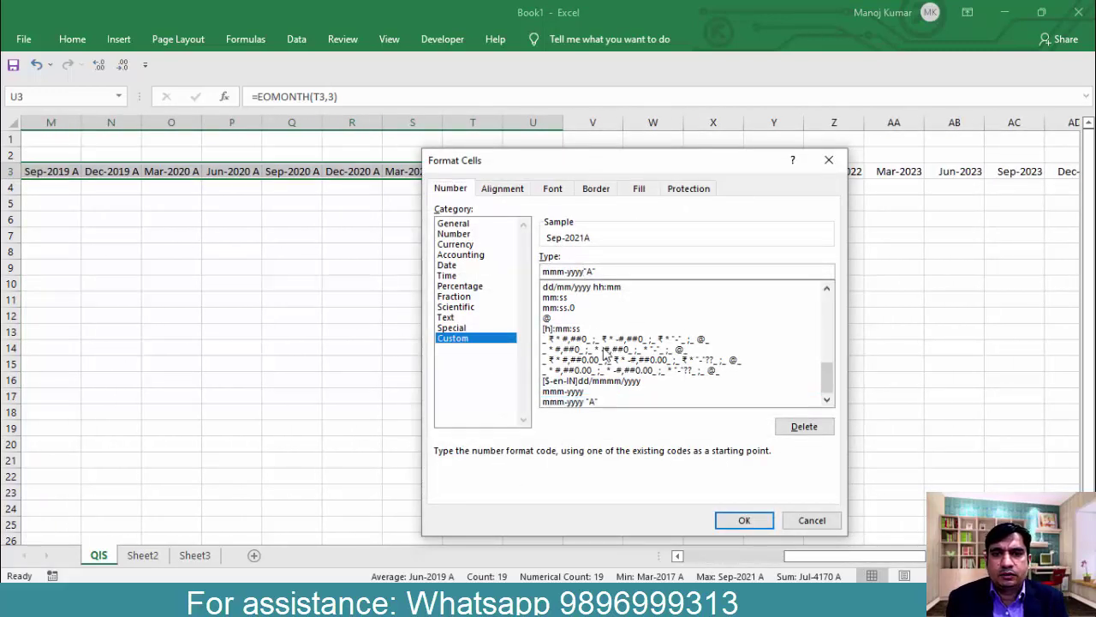
left_click(734, 523)
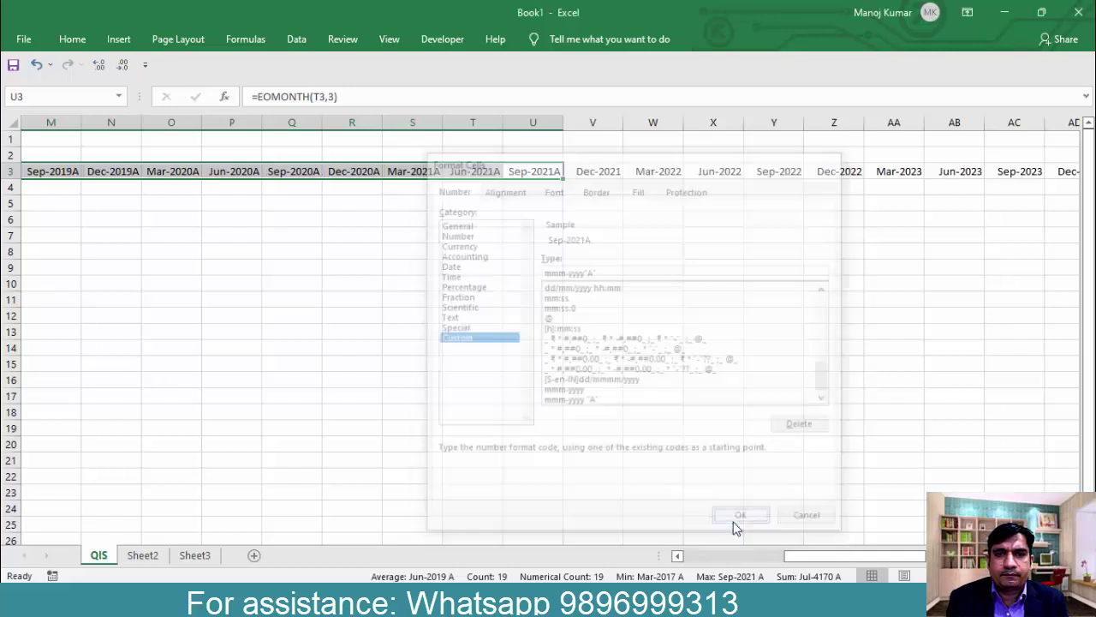
left_click(599, 173)
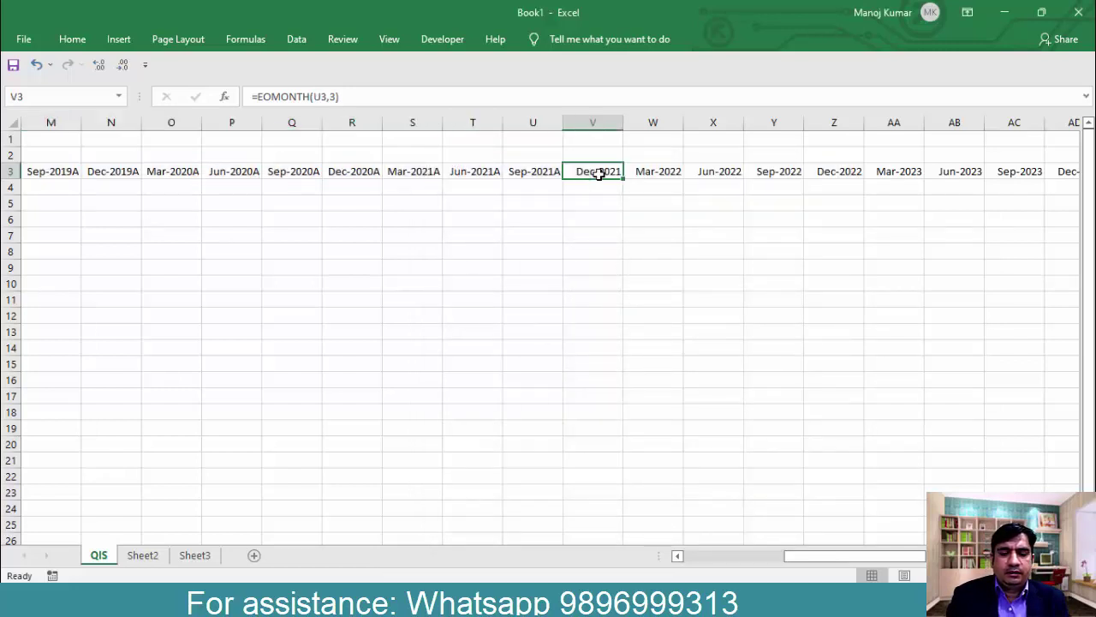
Step: Format the Dec-2021 to Dec-2025 dates as mmm-yyyy"E", reading Dec-2021E
key("ctrl+shift+Right")
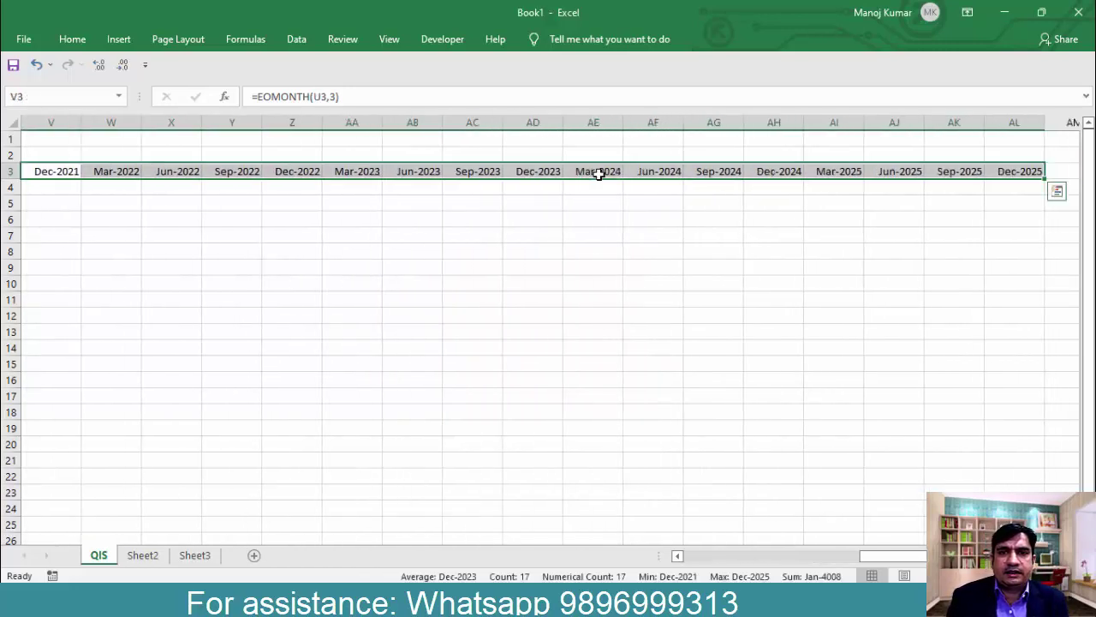
key("ctrl+1")
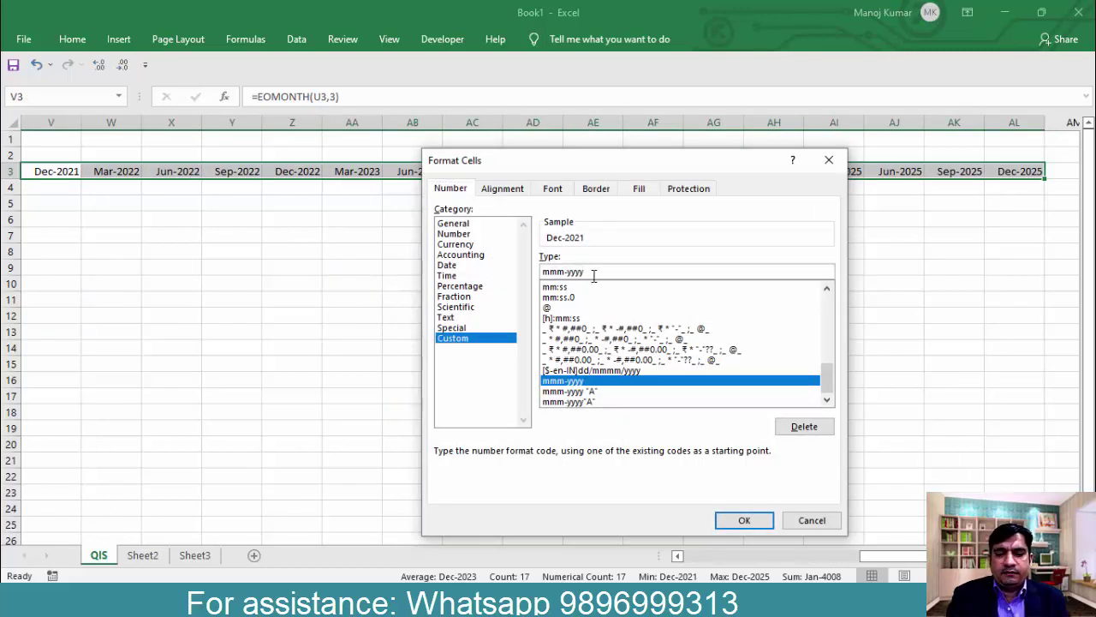
type("\"E\"")
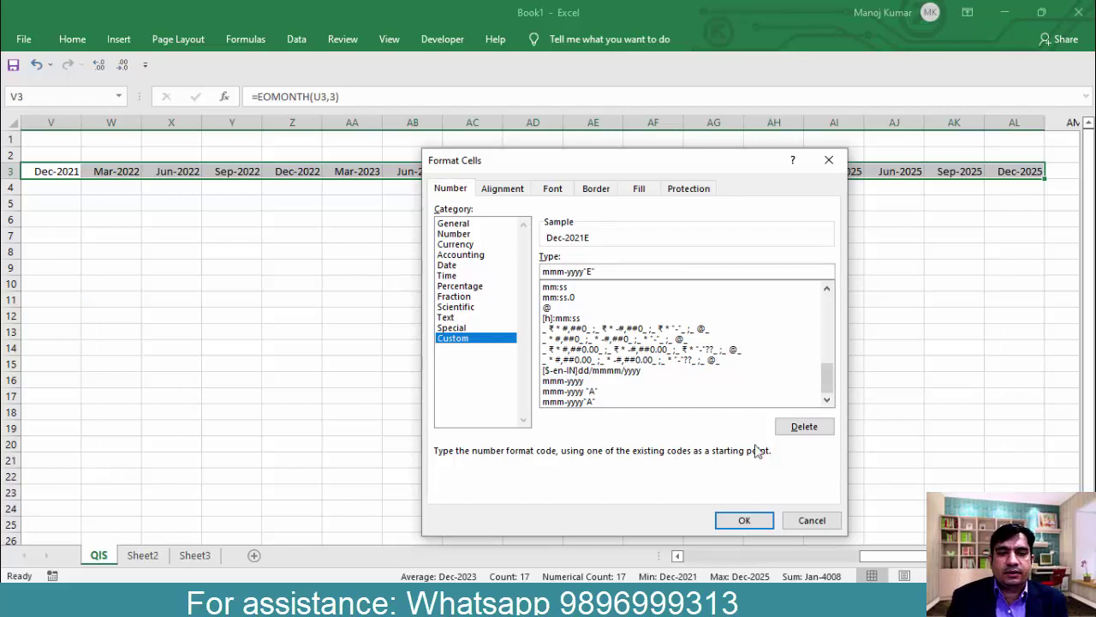
left_click(744, 520)
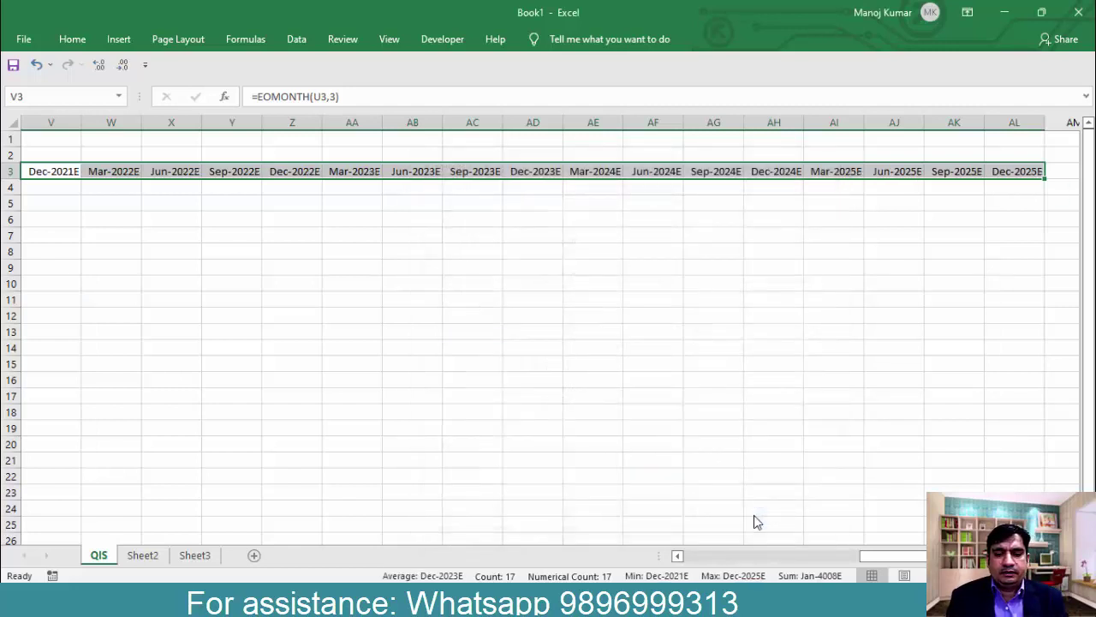
key("Left")
key("Left")
key("Left")
key("Left")
key("Left")
key("Left")
key("Left")
key("Left")
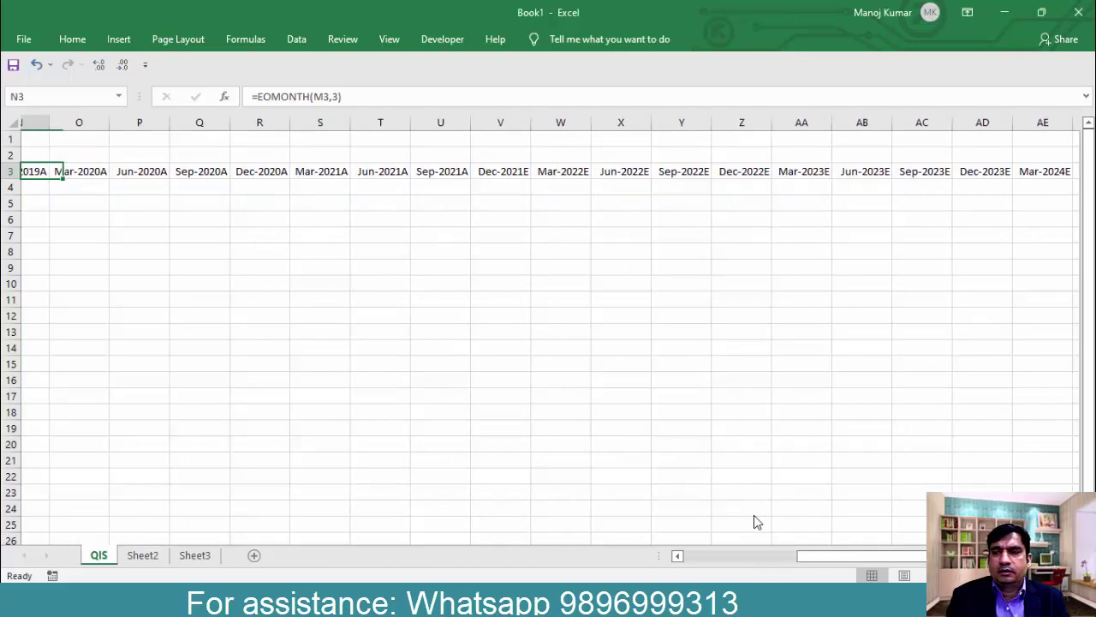
Step: Enter =YEAR(C3) in C4, beneath the Mar-2017A date
key("Left")
key("Left")
key("Left")
key("Left")
key("Left")
key("Left")
key("Left")
key("Left")
key("Left")
key("Left")
key("Left")
key("Left")
key("Left")
key("Right")
key("Right")
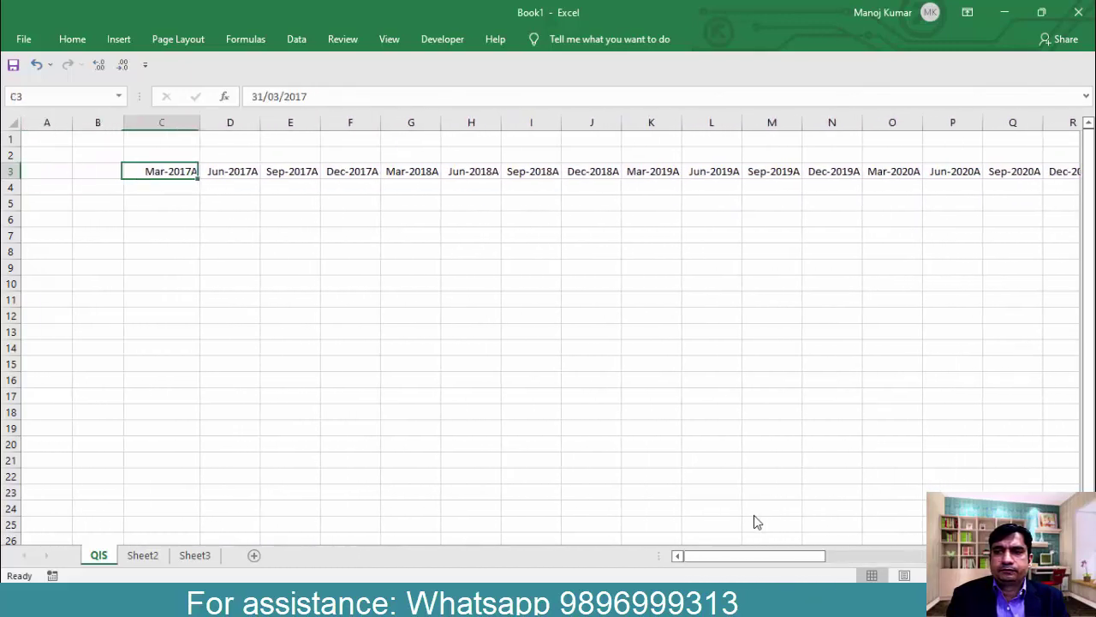
key("Down")
type("=ye")
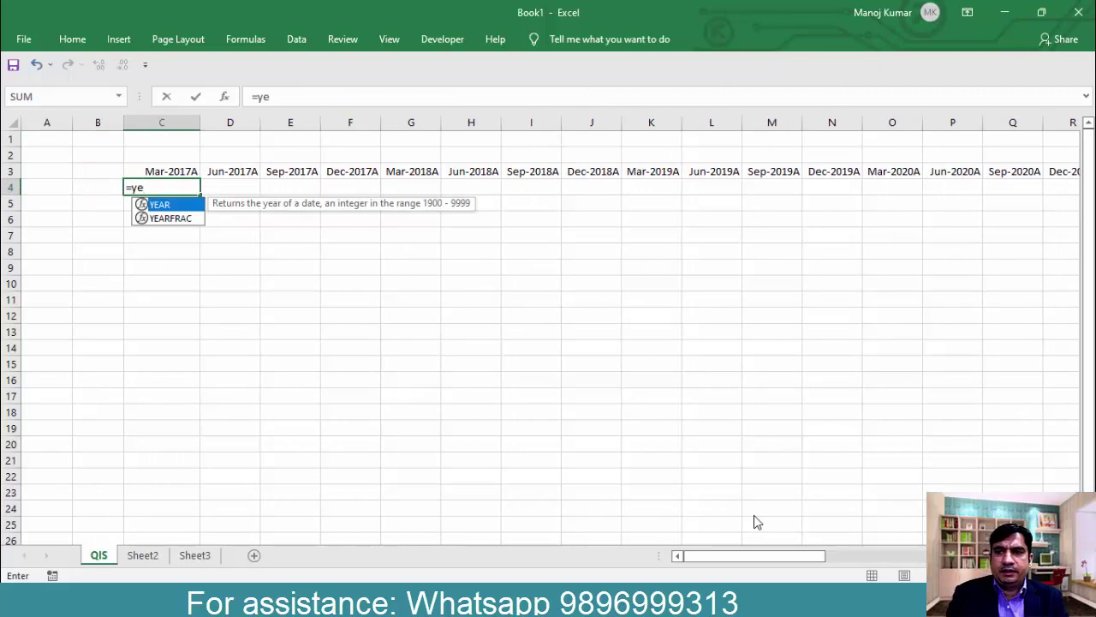
key("Tab")
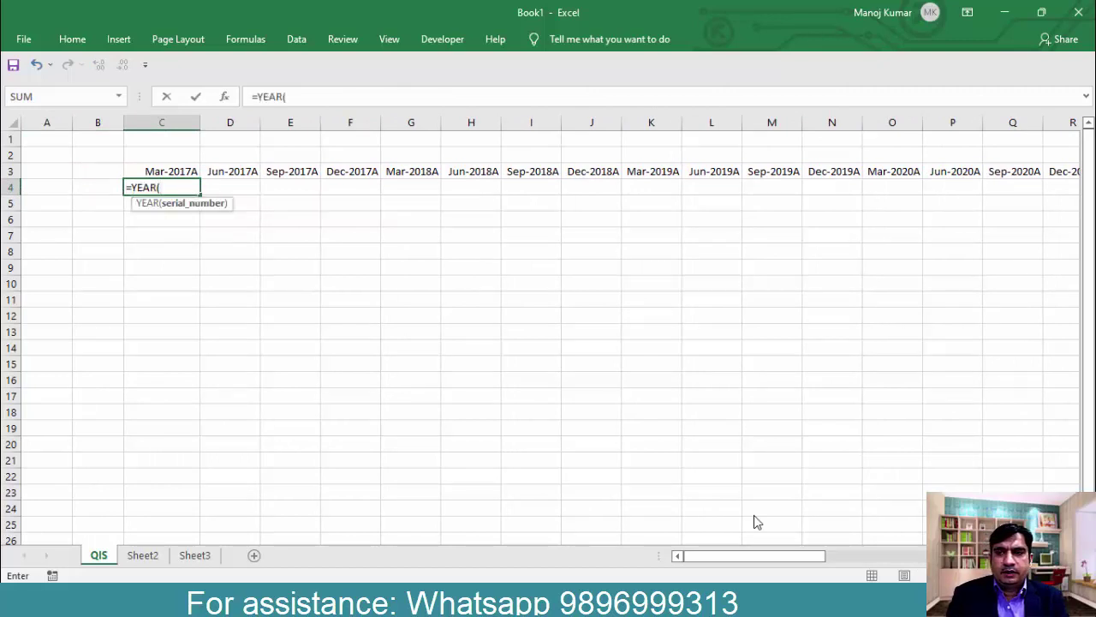
key("Up")
type(")")
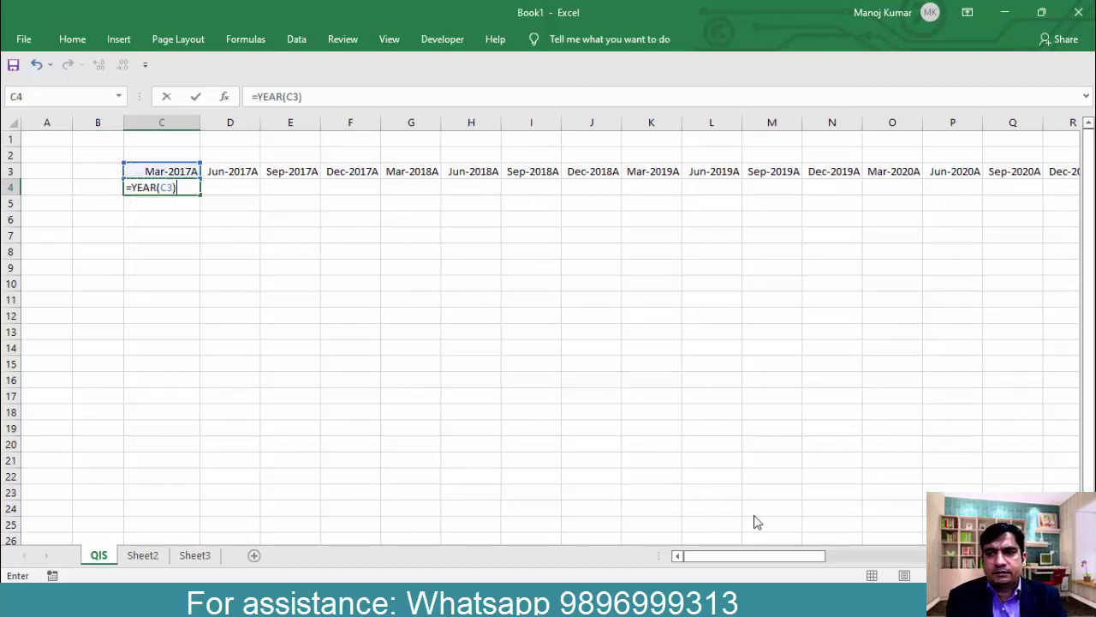
key("Return")
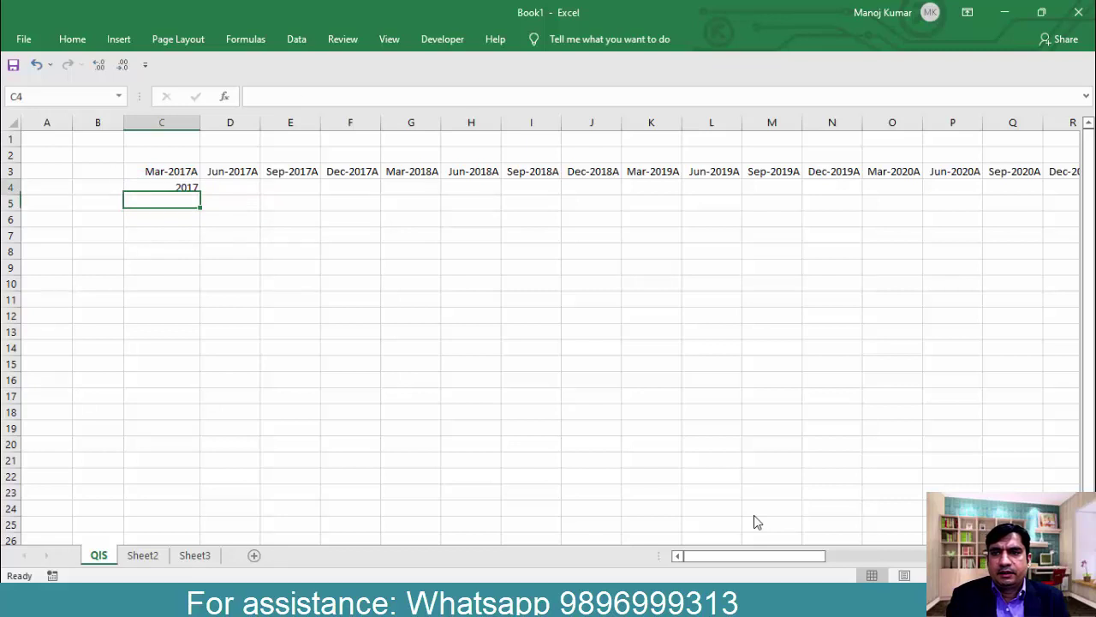
Step: Fill the YEAR formula across C4:AL4 so row 4 shows 2017 through 2025
key("Up")
key("Down")
key("Up")
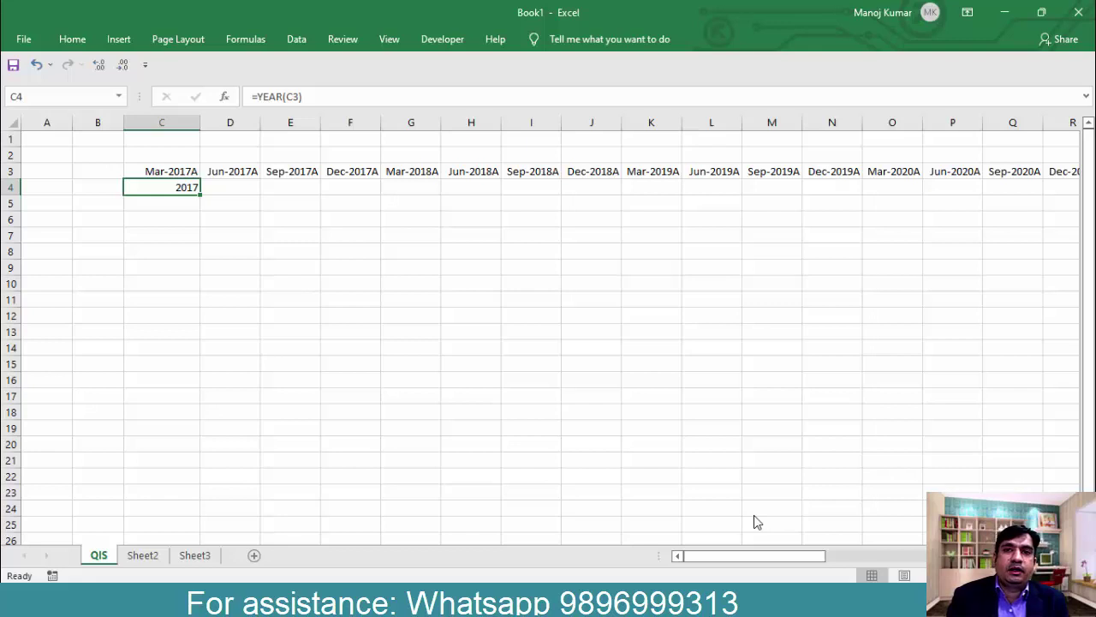
key("shift+Right")
key("shift+Right")
key("shift+Right")
key("shift+Right")
key("shift+Right")
key("shift+Right")
key("shift+Right")
key("shift+Right")
key("shift+Right")
key("shift+Right")
key("shift+Right")
key("shift+Right")
key("shift+Right")
key("shift+Right")
key("shift+Right")
key("shift+Right")
key("shift+Right")
key("shift+Right")
key("shift+Right")
key("shift+Right")
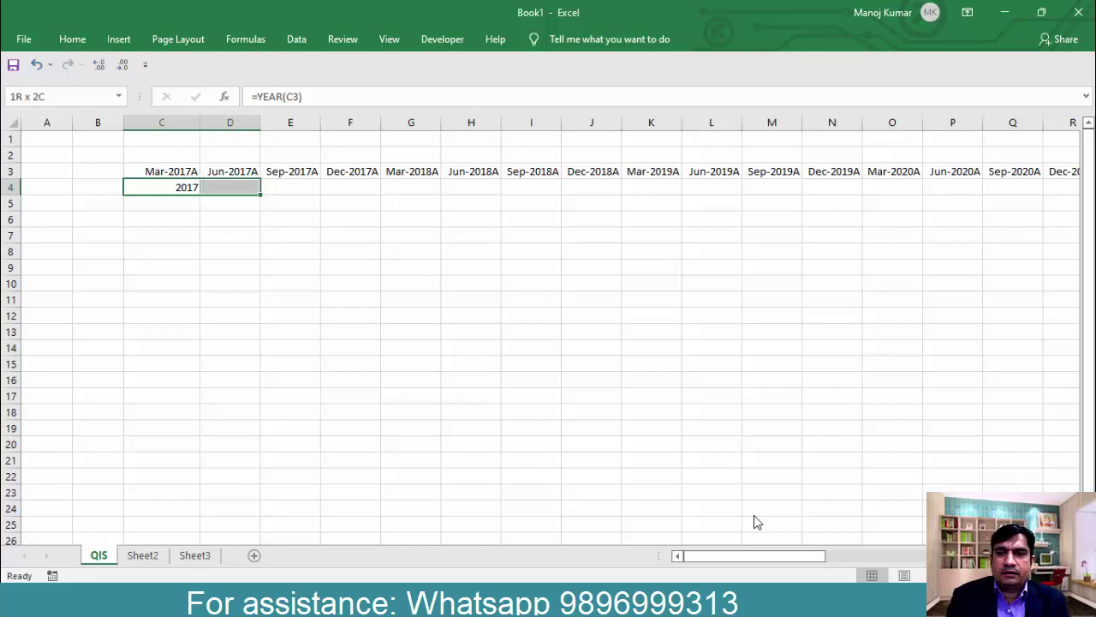
key("shift+Right")
key("shift+Right")
key("shift+Right")
key("shift+Right")
key("shift+Right")
key("shift+Right")
key("shift+Right")
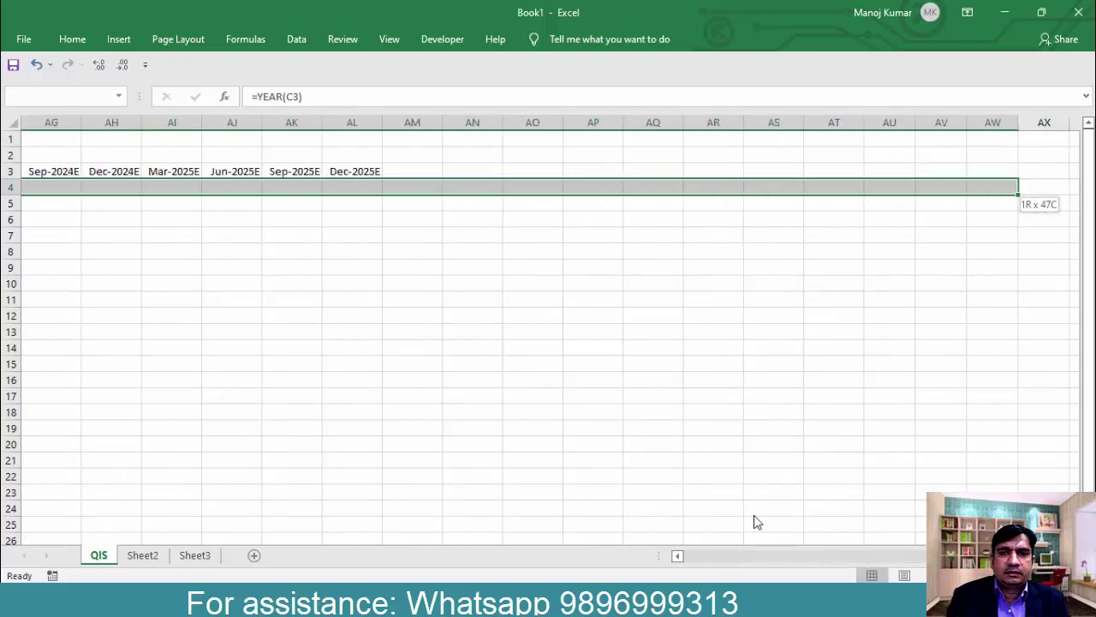
key("shift+Left")
key("shift+Left")
key("shift+Left")
key("shift+Left")
key("shift+Left")
key("shift+Left")
key("shift+Left")
key("shift+Left")
key("shift+Left")
key("shift+Left")
key("shift+Left")
key("shift+Left")
key("shift+Left")
key("shift+Left")
key("shift+Left")
key("shift+Right")
key("shift+Right")
key("shift+Right")
key("shift+Right")
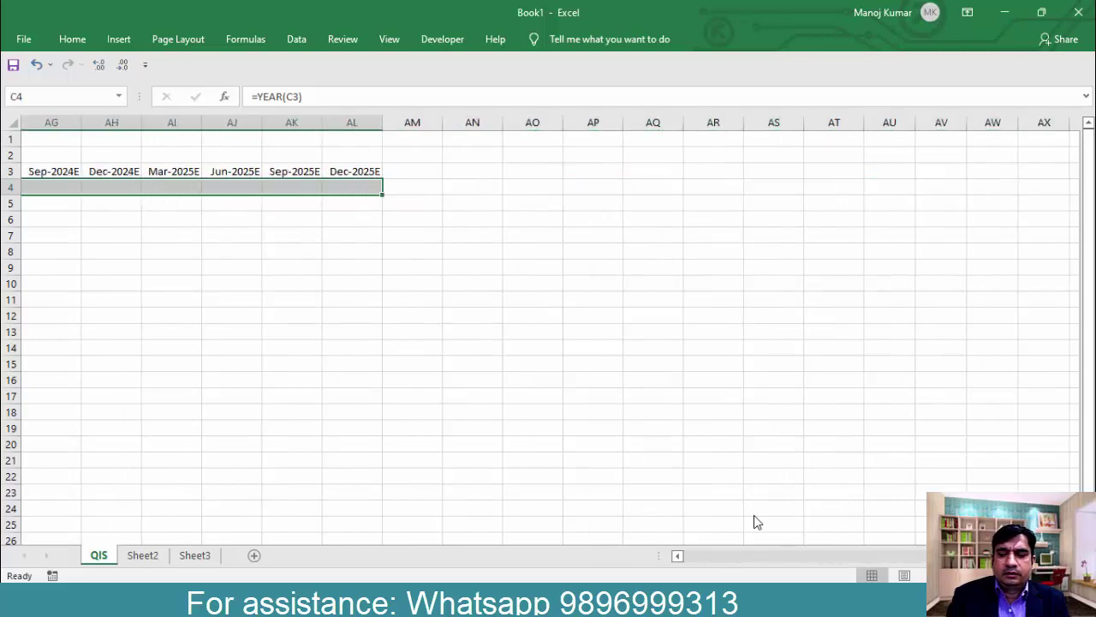
key("ctrl+Return")
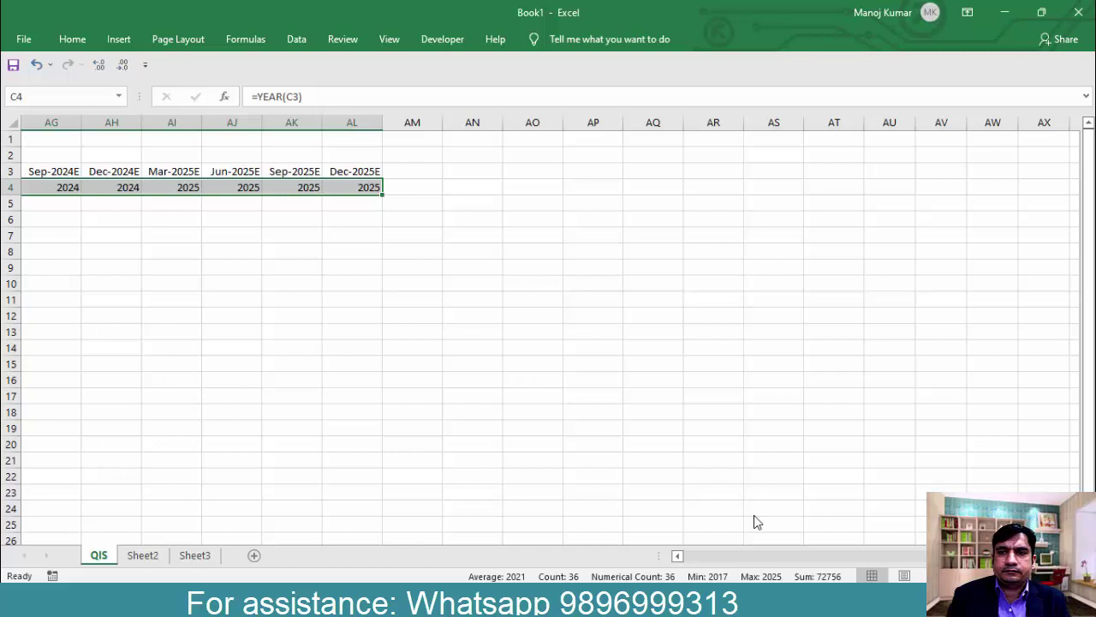
key("Home")
key("Right")
key("Right")
Step: Give rows 3 and 4 a Dark Blue fill and White font color
key("Up")
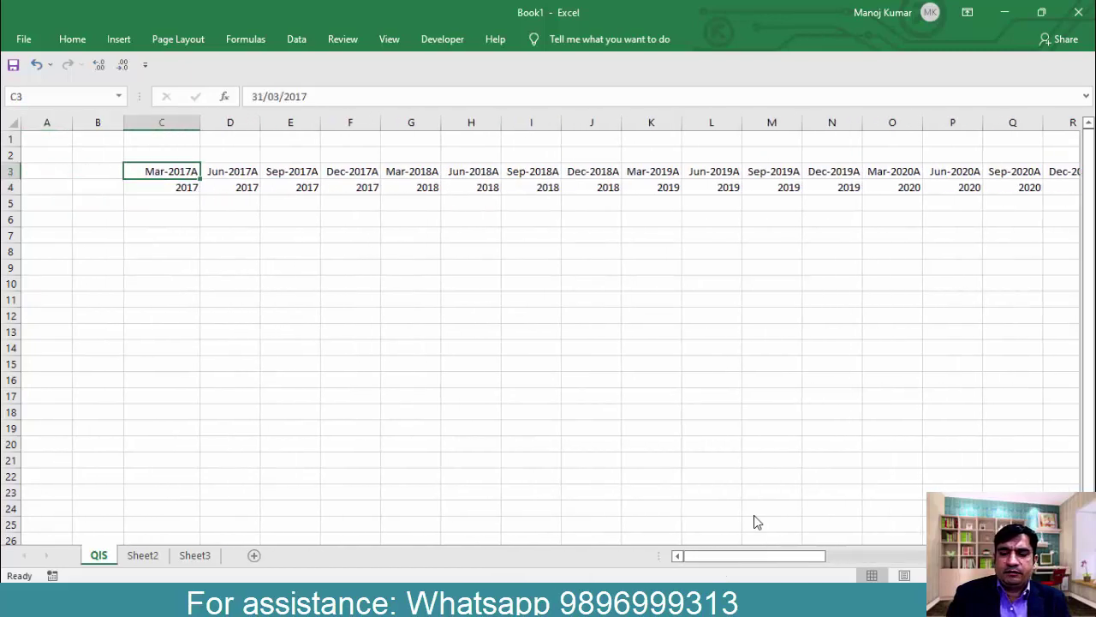
key("shift+space")
key("shift+Down")
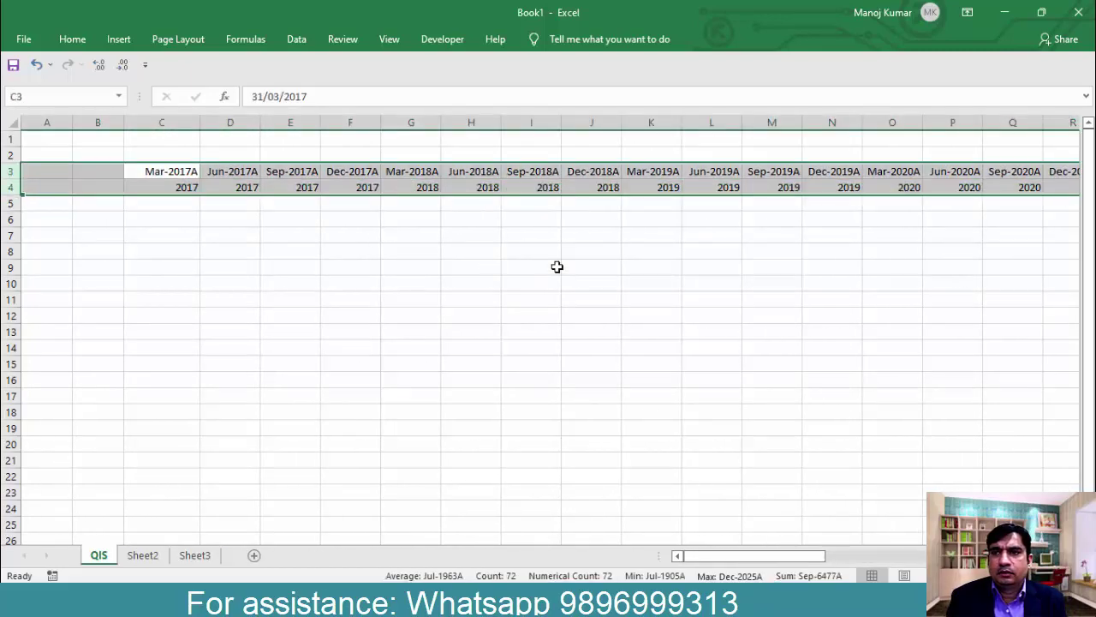
left_click(72, 40)
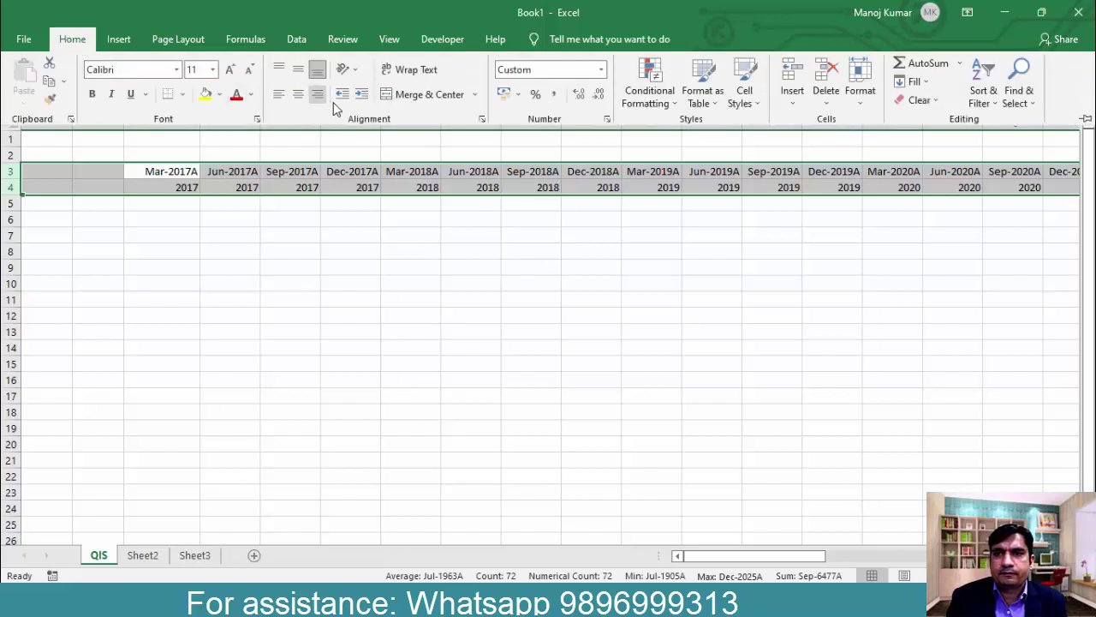
left_click(219, 94)
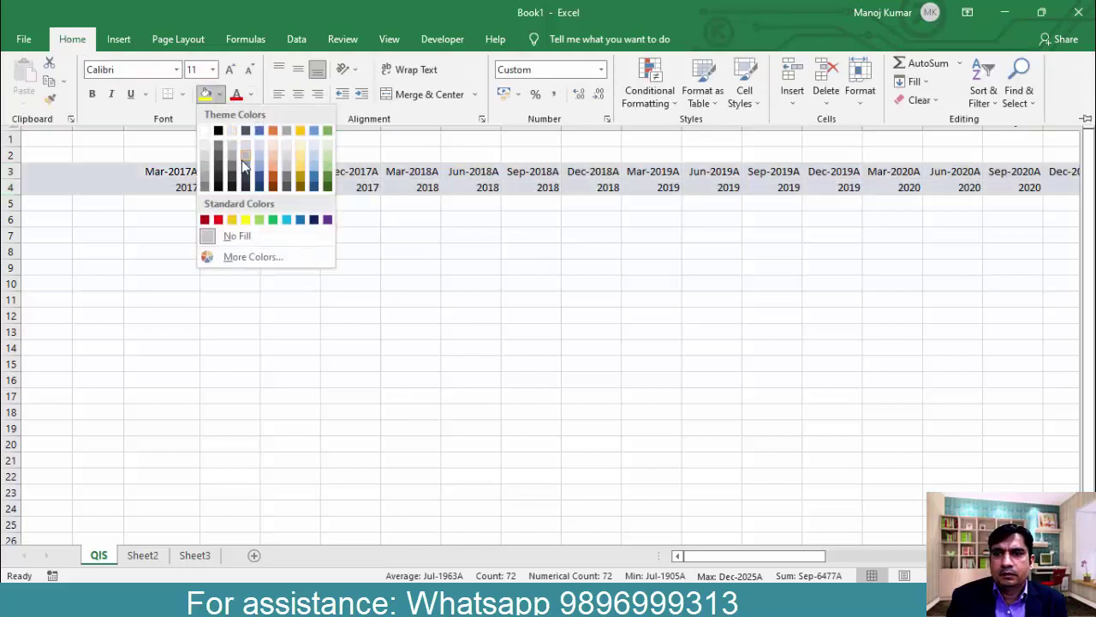
left_click(315, 221)
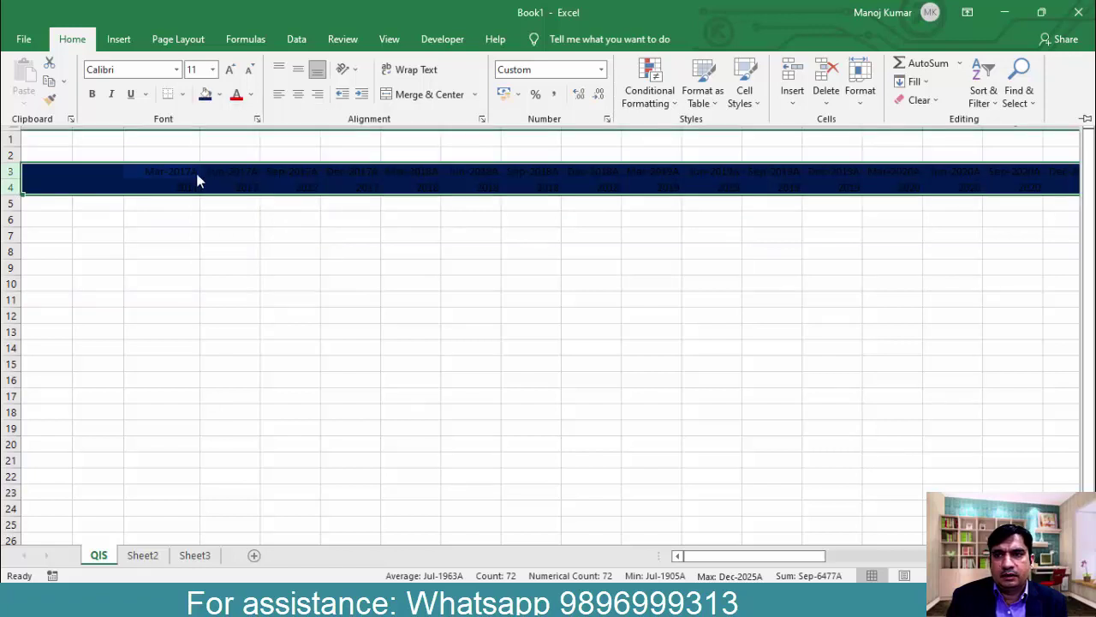
left_click(251, 94)
left_click(237, 150)
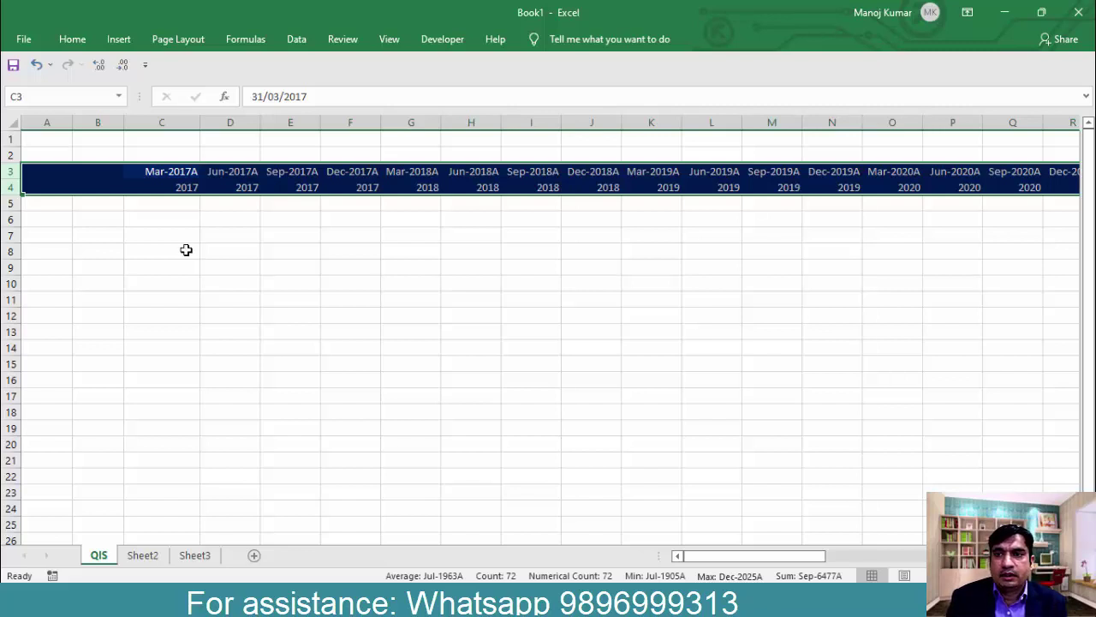
left_click(157, 219)
mouse_move(157, 219)
left_mouse_down()
mouse_move(753, 428)
mouse_move(815, 502)
mouse_move(865, 538)
left_mouse_up()
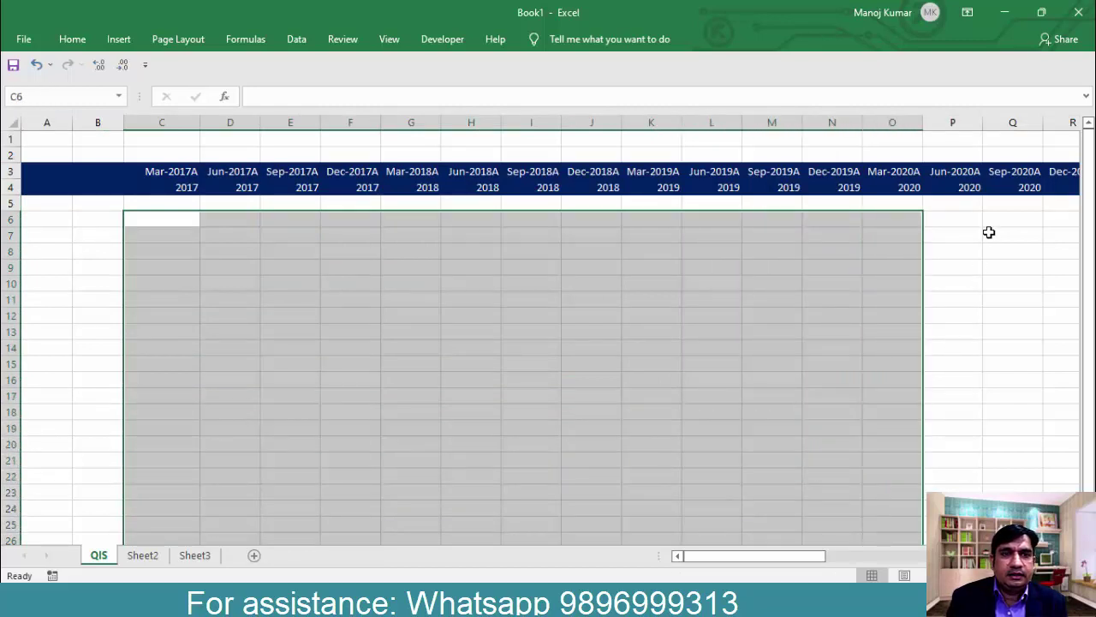
key("Right")
key("Right")
key("Right")
key("Right")
key("Right")
key("Right")
key("Right")
key("Right")
key("Right")
key("Right")
key("Right")
key("Right")
key("Right")
key("Right")
key("Right")
key("Right")
key("Right")
key("Right")
key("Right")
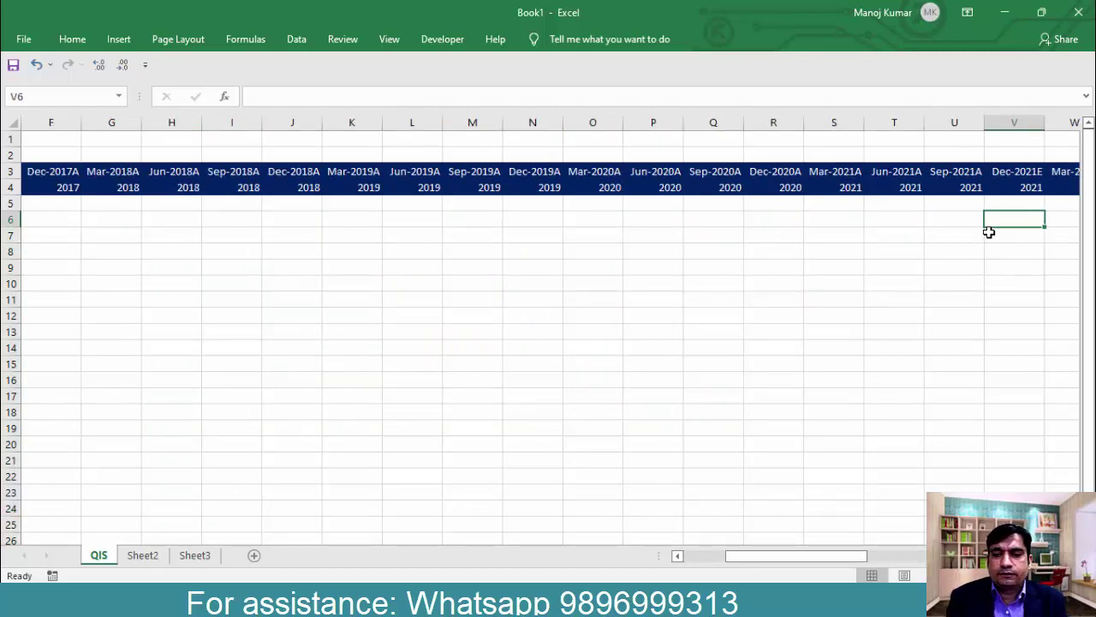
left_click(61, 223)
key("Left")
key("Left")
key("Left")
key("Left")
key("Left")
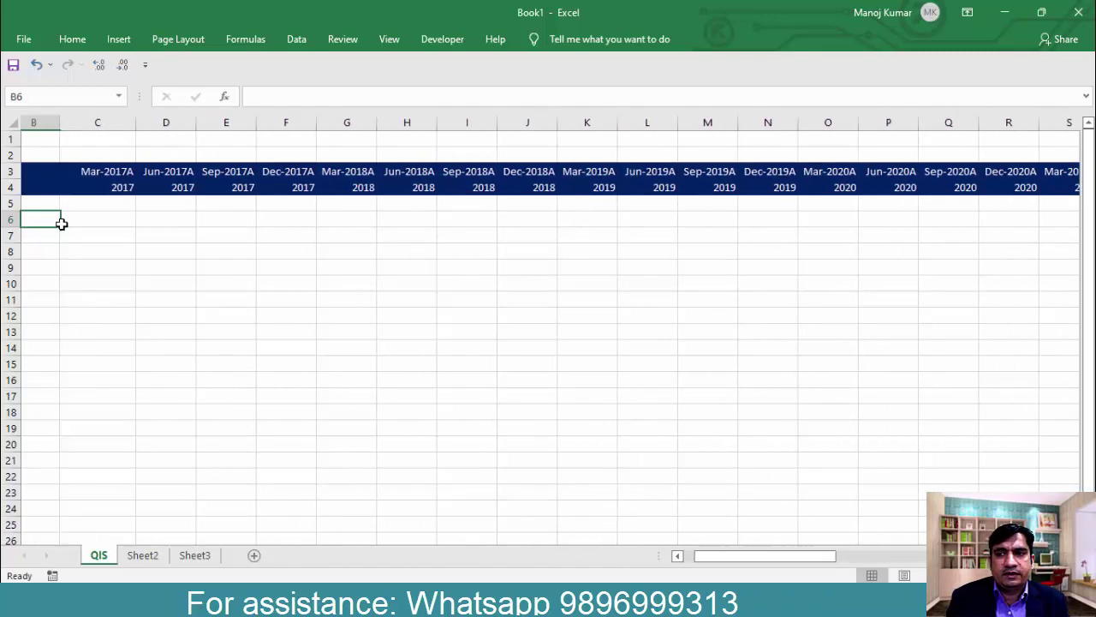